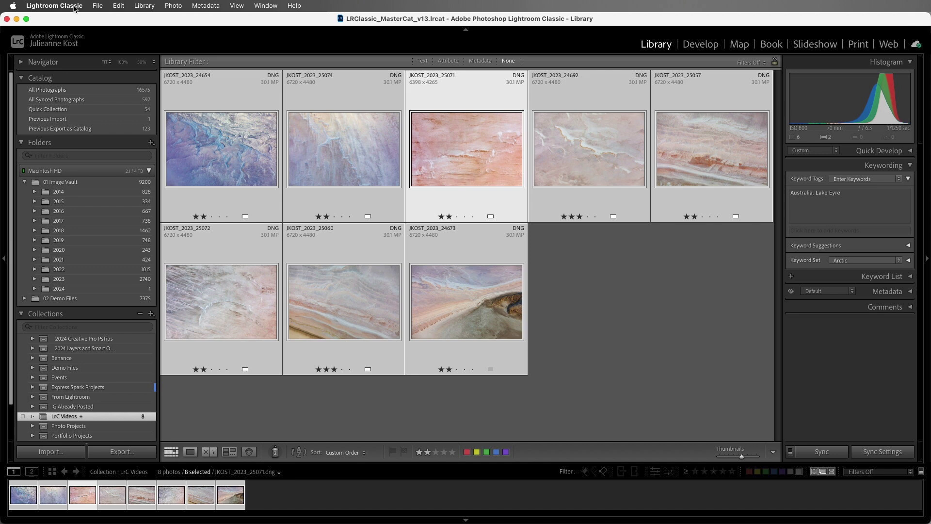
- Open the Lightroom Classic application menu over the Library grid
{"action": "left_click", "coordinate": [75, 6]}
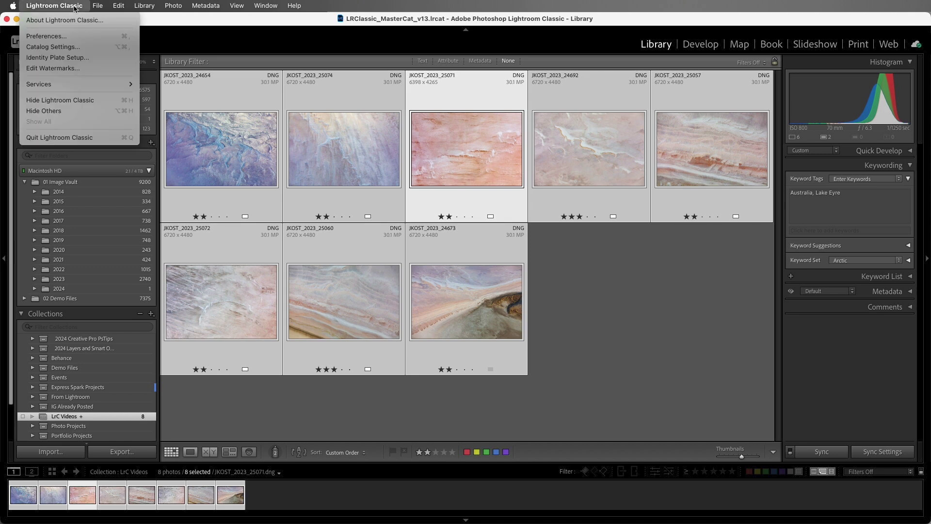
- Open Identity Plate Setup and switch the plate from Adobe ID to Lightroom Classic
{"action": "left_click", "coordinate": [97, 57]}
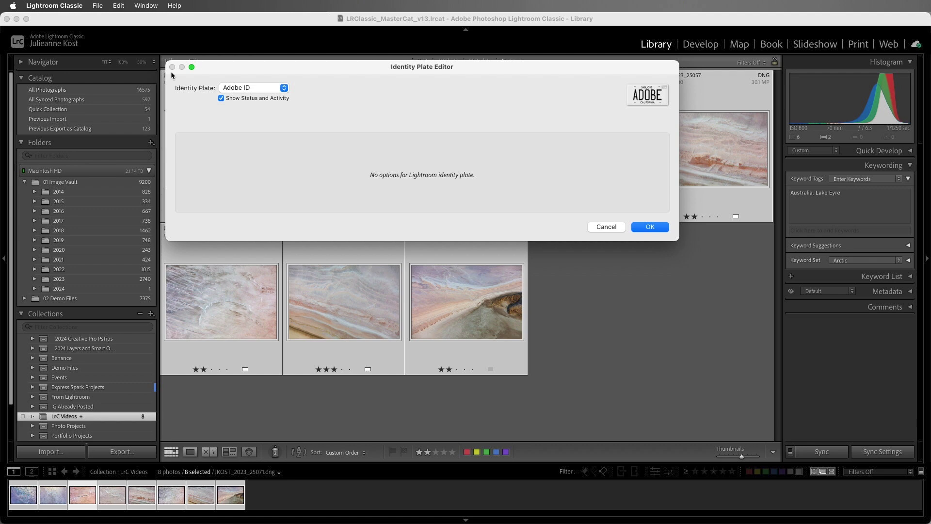
{"action": "left_click", "coordinate": [269, 88]}
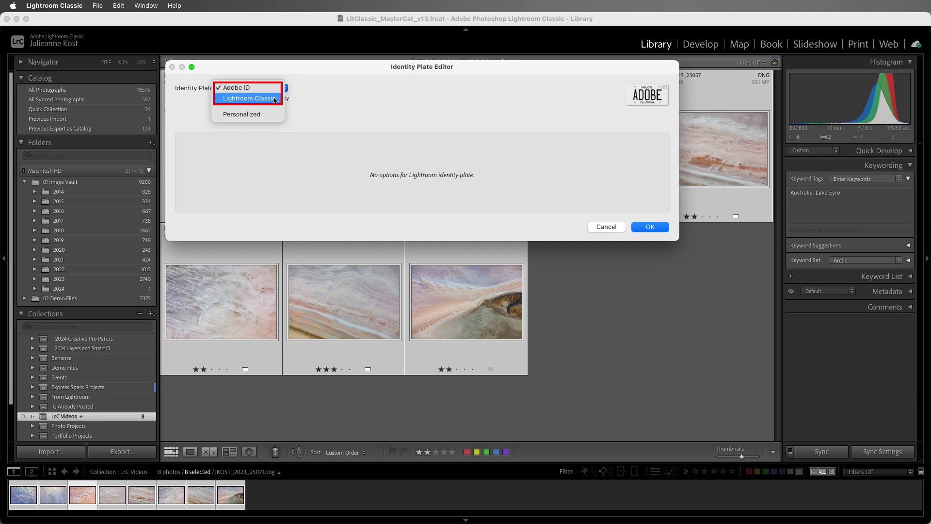
{"action": "left_click", "coordinate": [274, 99]}
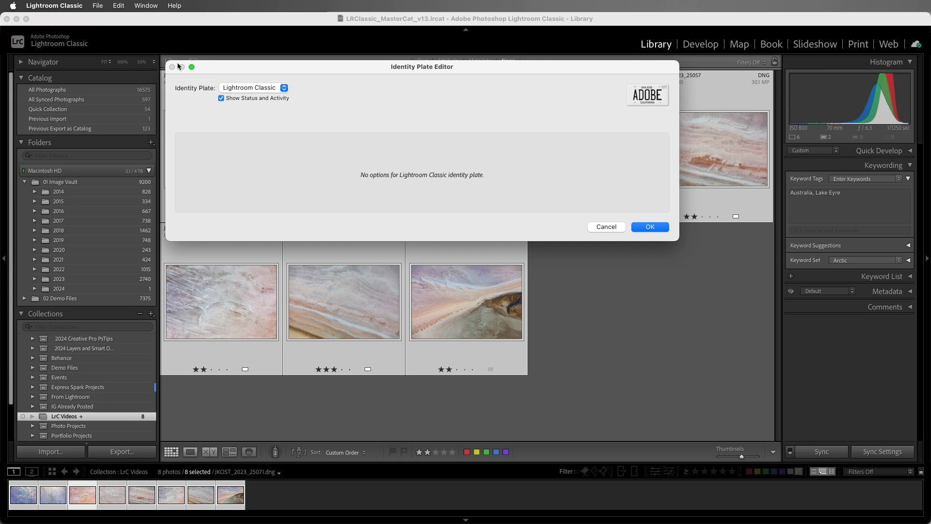
{"action": "left_click", "coordinate": [283, 89]}
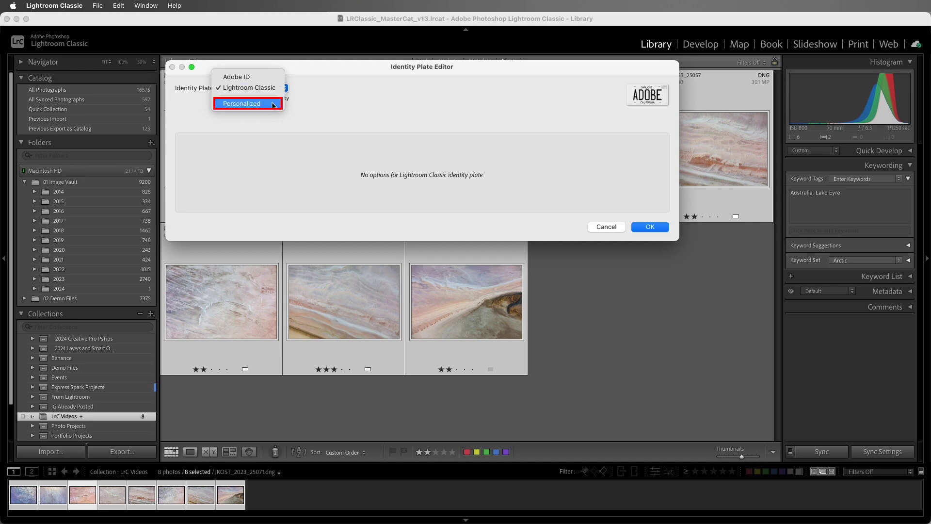
- Make the plate Personalized styled text with the photographer credit, and select all of it
{"action": "left_click", "coordinate": [273, 103]}
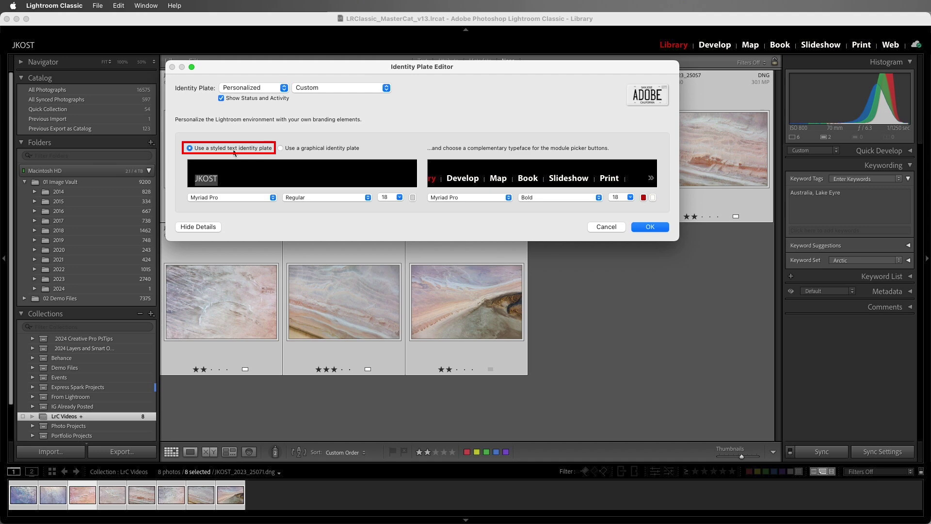
{"action": "type", "text": "PHOTOG"}
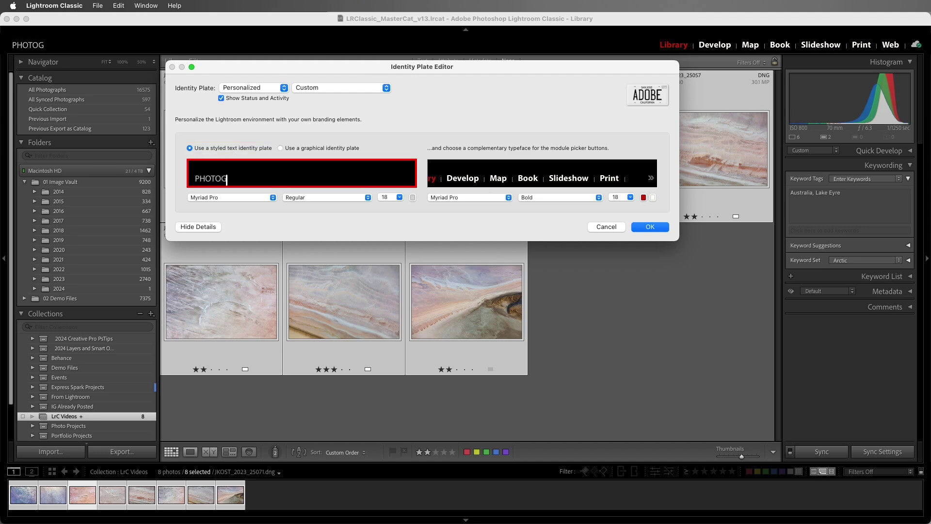
{"action": "type", "text": "RAPHY BY JUL"}
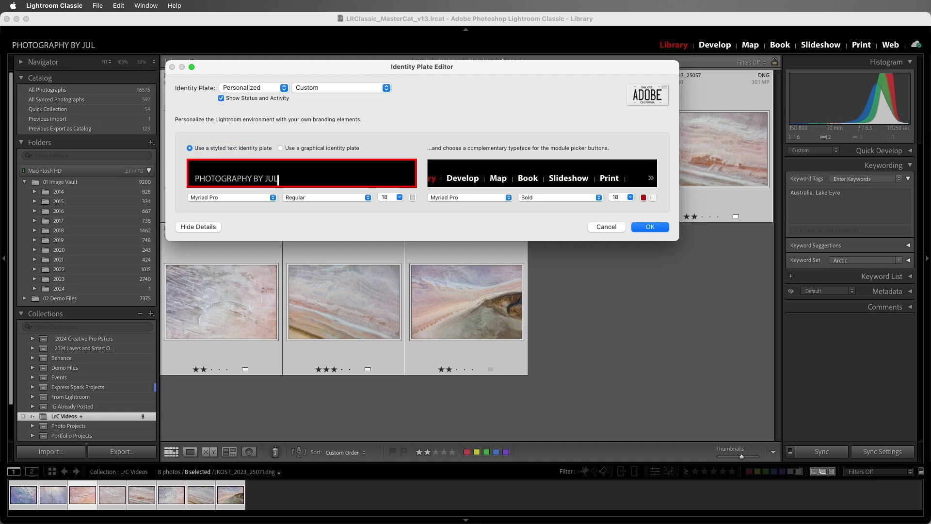
{"action": "type", "text": "IEANNE KOST"}
{"action": "double_click", "coordinate": [330, 178]}
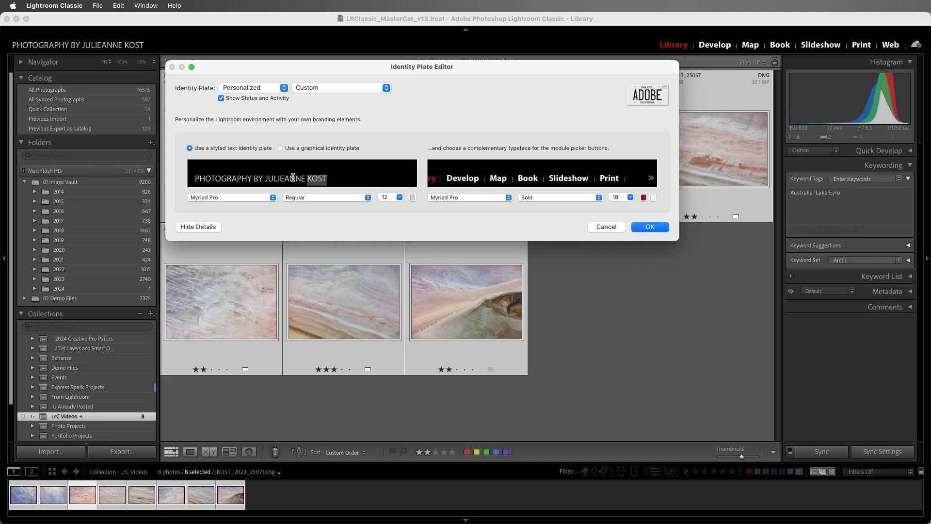
{"action": "key", "text": "super+a"}
- Set the plate text font to Myriad Pro Bold at size 16
{"action": "left_click", "coordinate": [240, 197]}
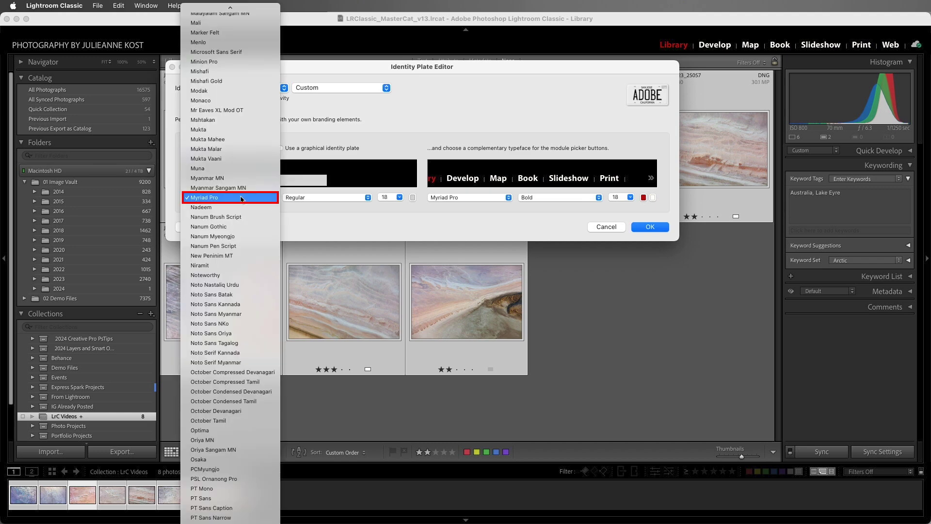
{"action": "left_click", "coordinate": [241, 198]}
{"action": "left_click", "coordinate": [322, 197]}
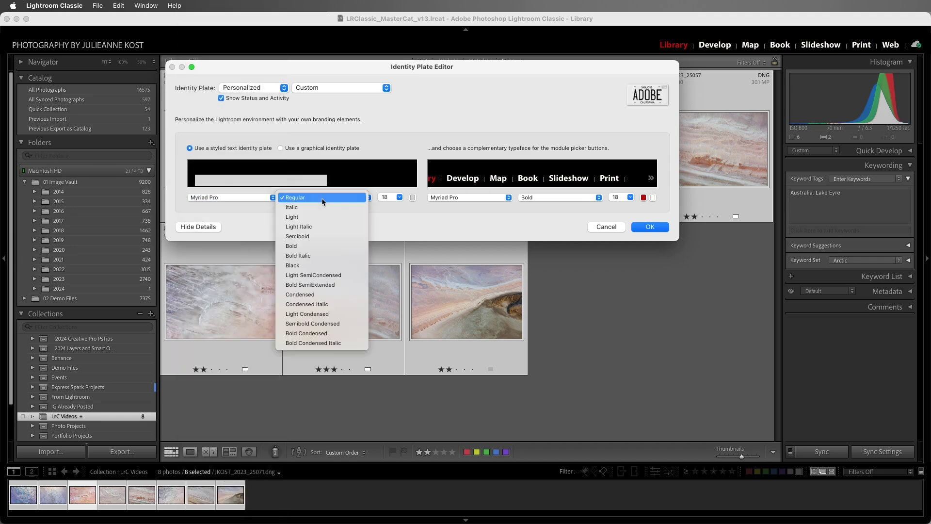
{"action": "left_click", "coordinate": [323, 246]}
{"action": "left_click", "coordinate": [400, 198]}
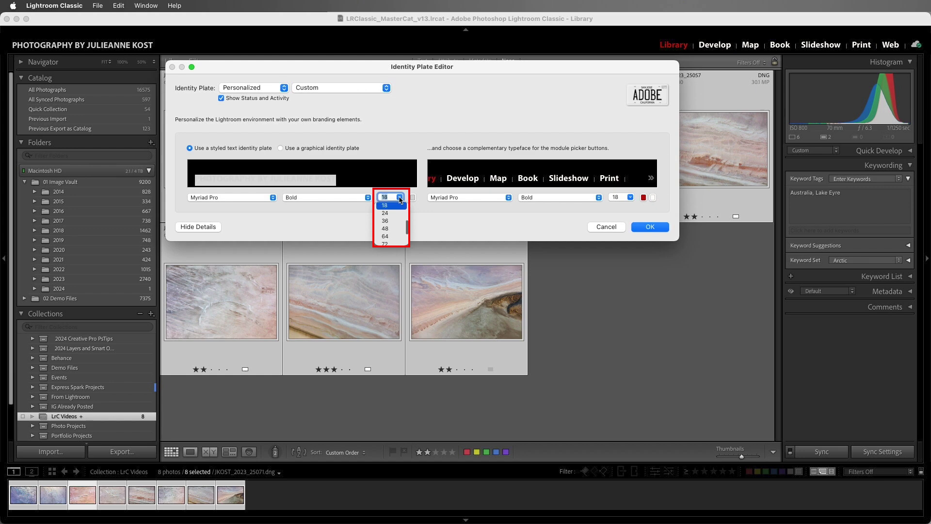
{"action": "scroll", "coordinate": [393, 213], "scroll_direction": "up", "scroll_amount": 2}
{"action": "left_click", "coordinate": [393, 207]}
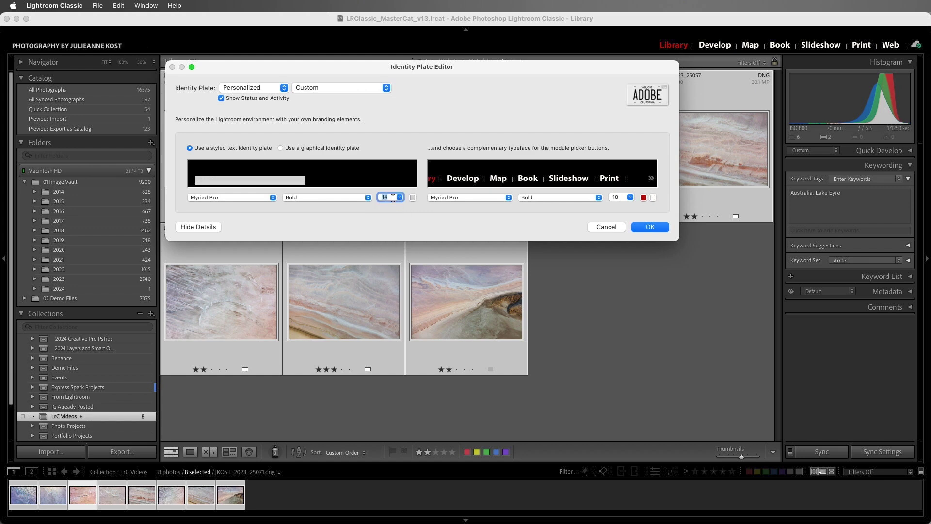
{"action": "type", "text": "16"}
- Colour the plate text White
{"action": "left_click", "coordinate": [413, 198]}
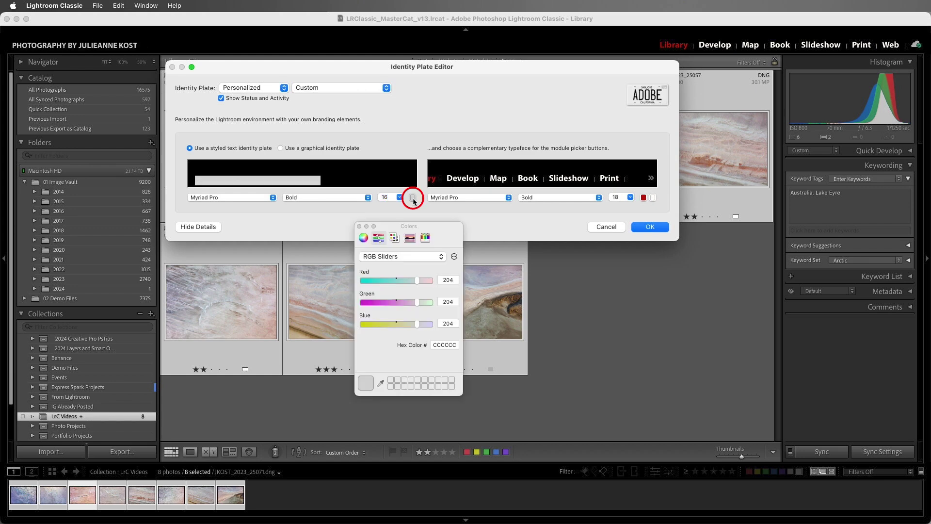
{"action": "left_click", "coordinate": [394, 237]}
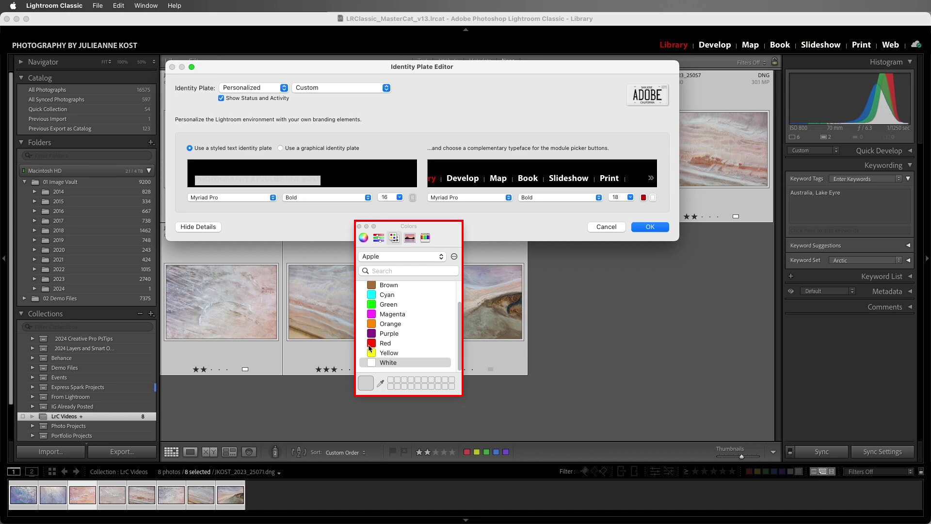
{"action": "left_click", "coordinate": [373, 362]}
{"action": "left_click", "coordinate": [359, 226]}
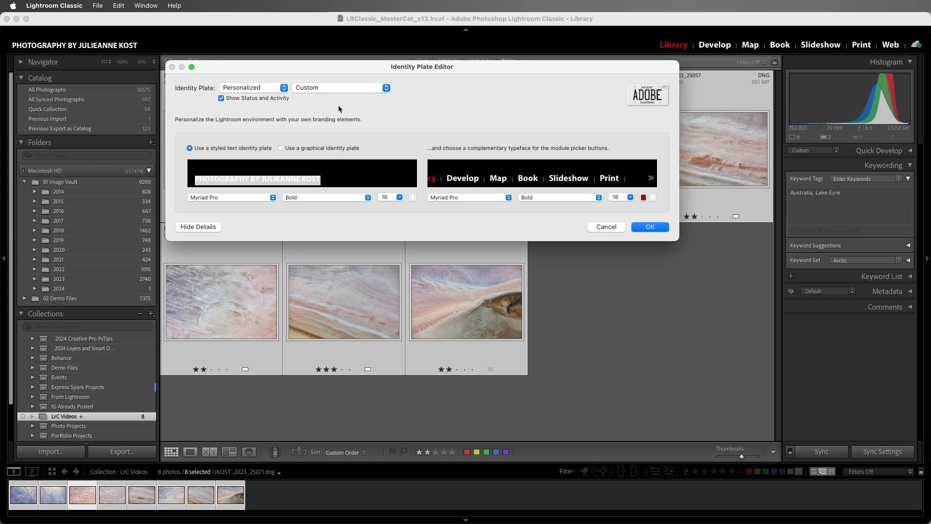
- Save the text plate as preset 'JKost White Text' and select that preset
{"action": "left_click", "coordinate": [333, 88]}
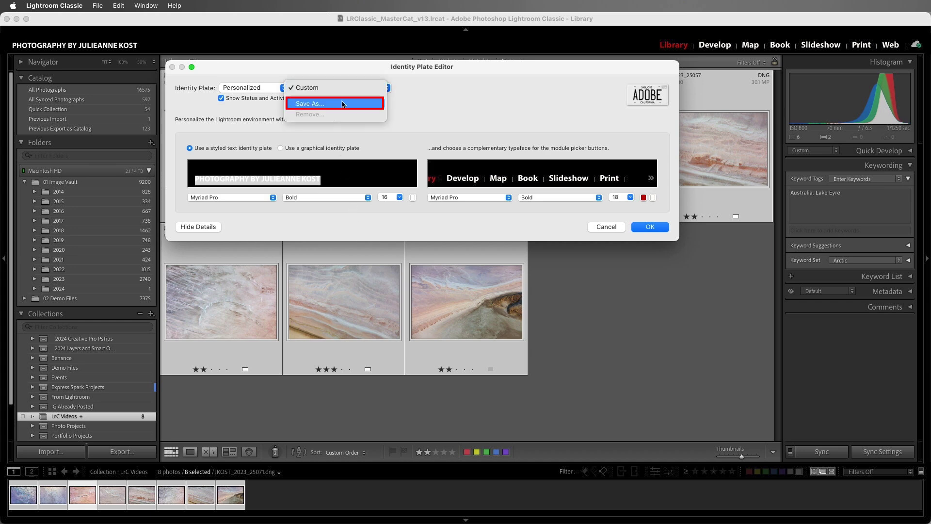
{"action": "left_click", "coordinate": [343, 105]}
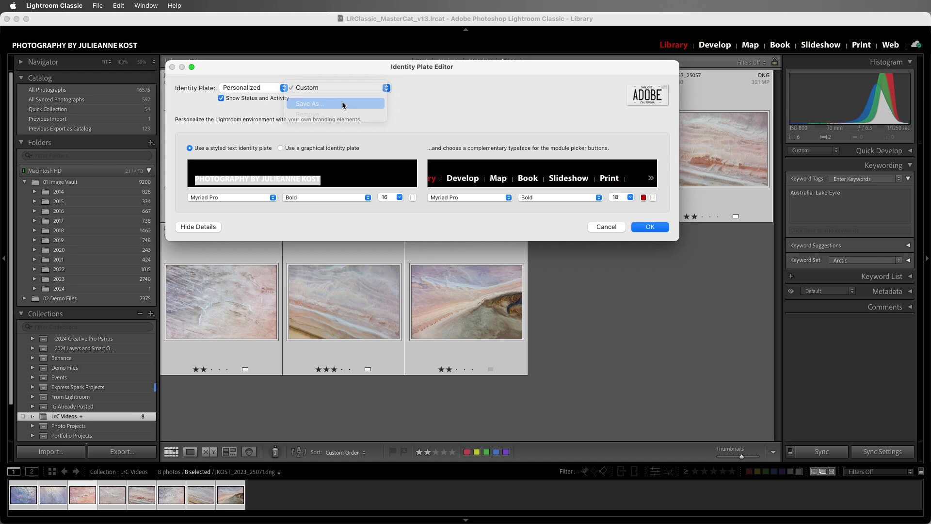
{"action": "type", "text": "JKost White Text"}
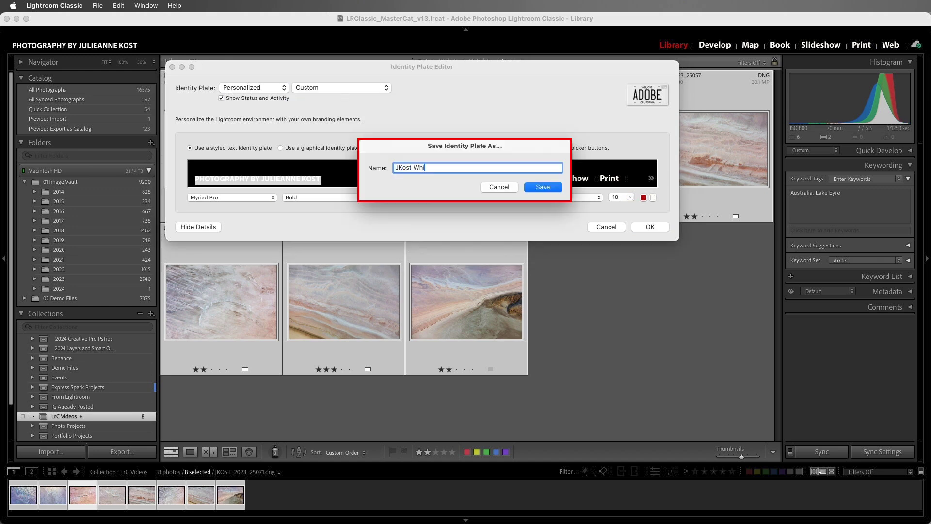
{"action": "left_click", "coordinate": [542, 188]}
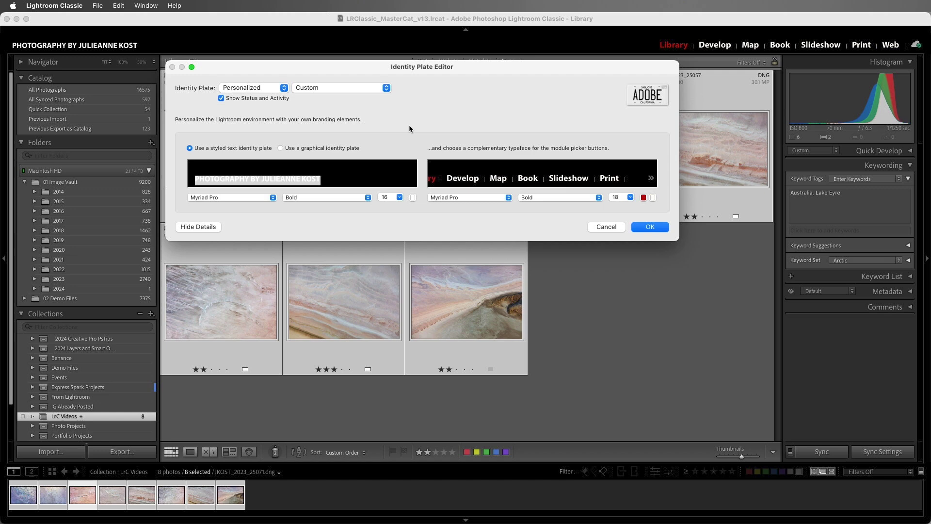
{"action": "left_click", "coordinate": [376, 88]}
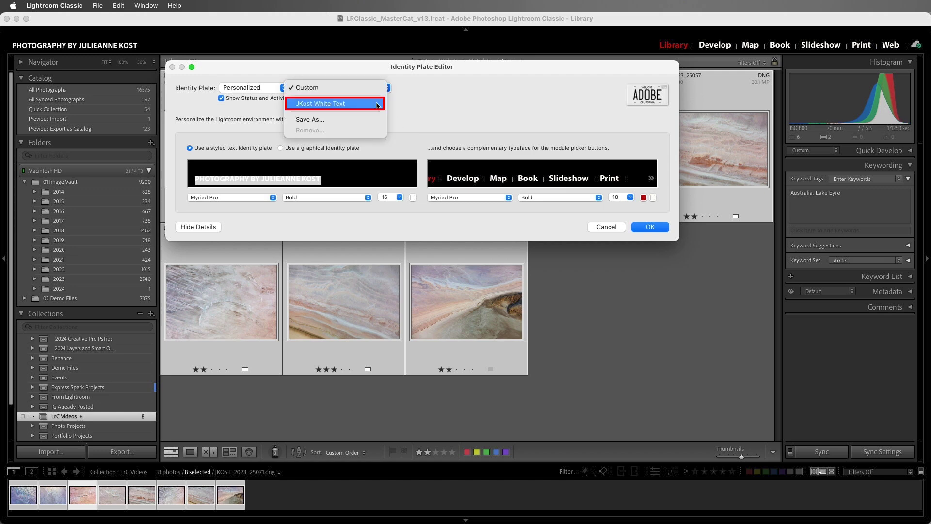
{"action": "left_click", "coordinate": [378, 104]}
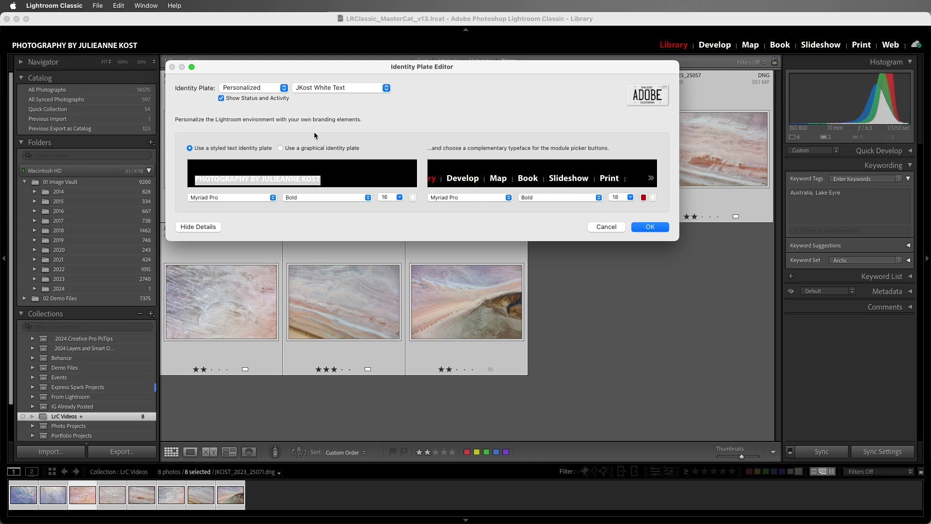
- Switch to a graphical identity plate using the logo file JKOST_340x41.psd
{"action": "left_click", "coordinate": [280, 148]}
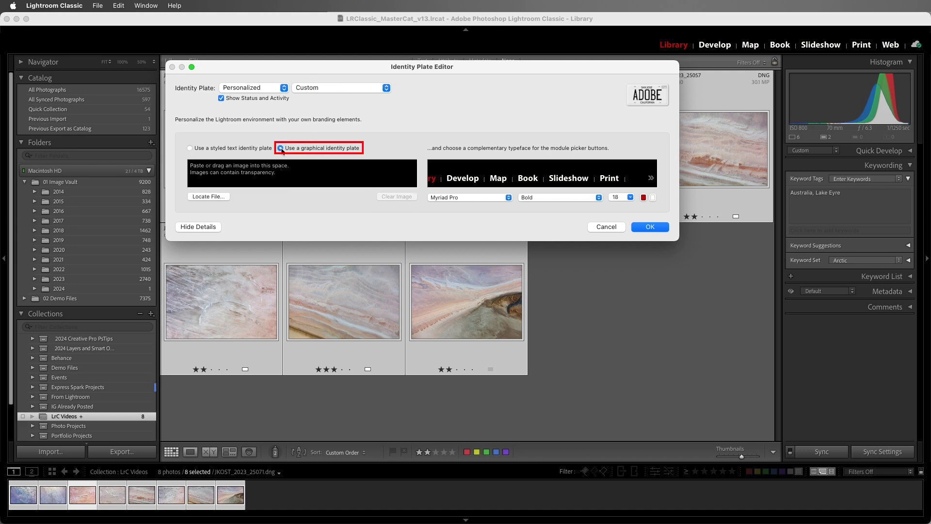
{"action": "left_click", "coordinate": [224, 198]}
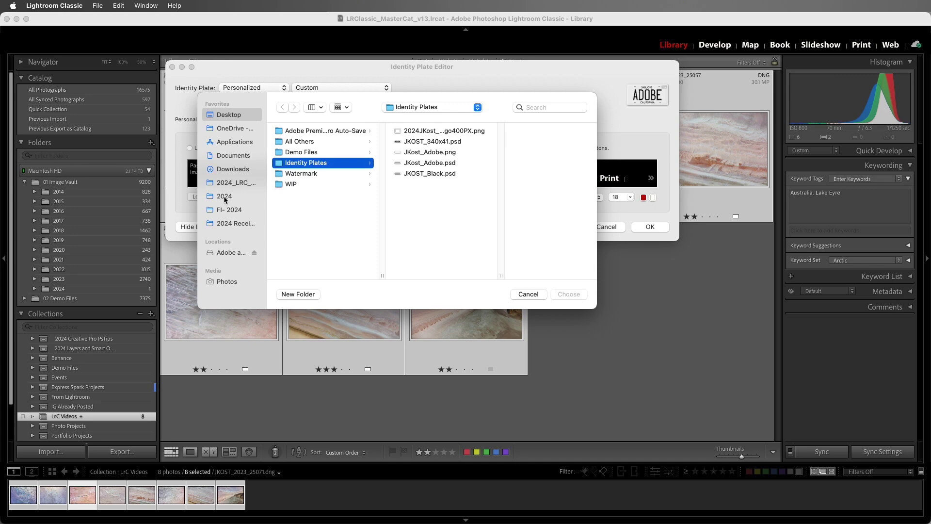
{"action": "left_click", "coordinate": [415, 141]}
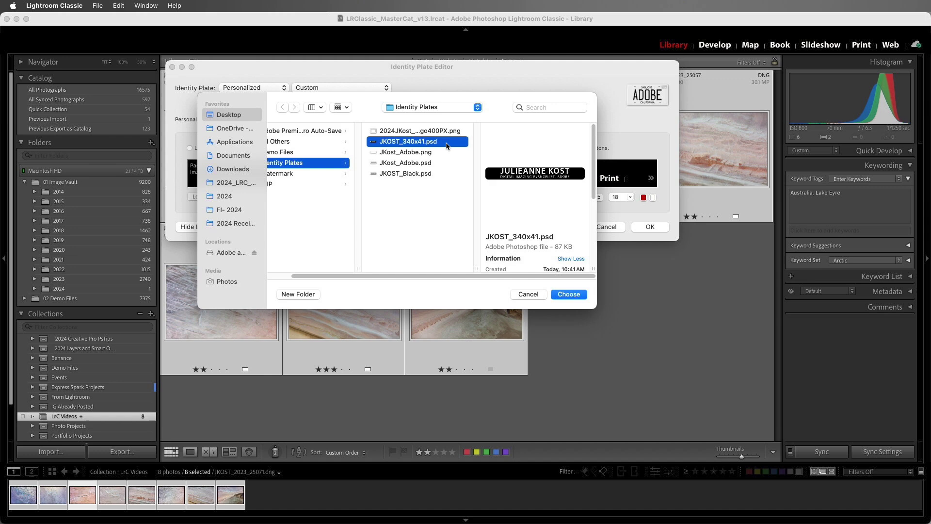
{"action": "left_click", "coordinate": [569, 295]}
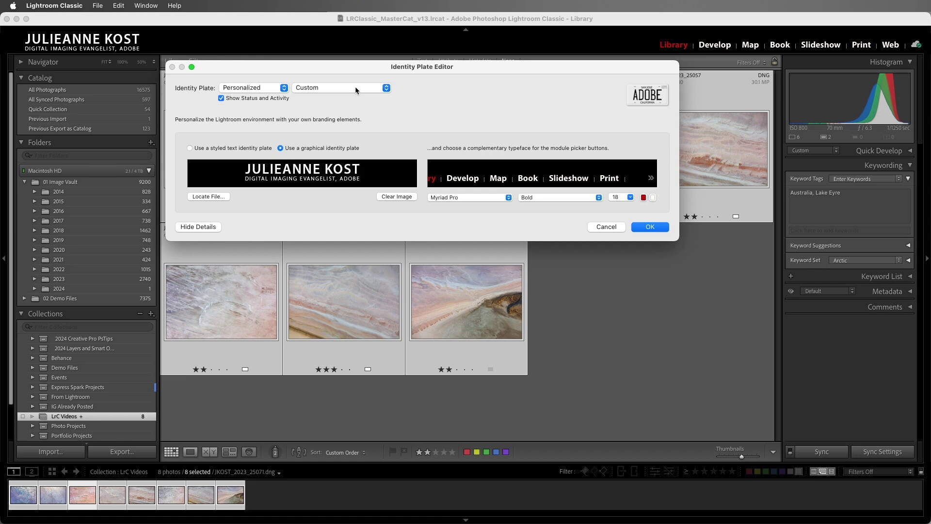
- Save the logo plate as the preset 'Small Graphic IP'
{"action": "left_click", "coordinate": [355, 86]}
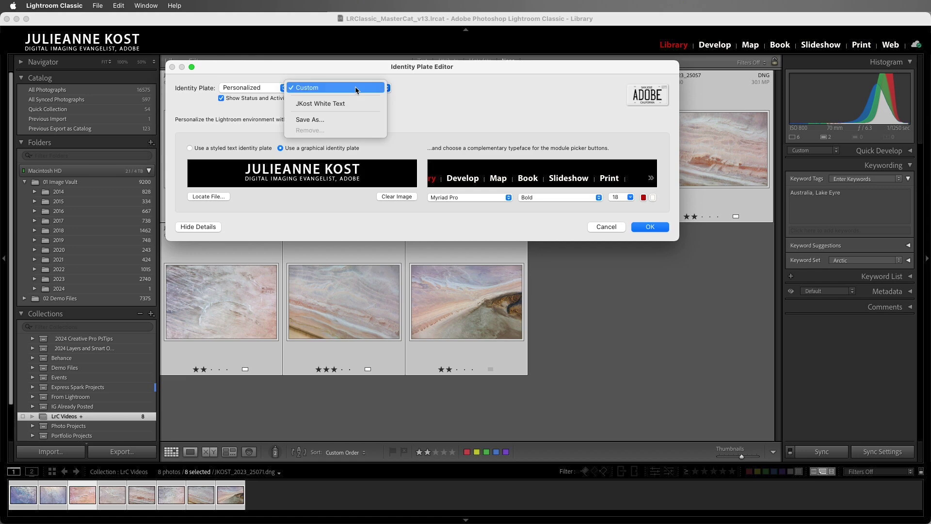
{"action": "left_click", "coordinate": [360, 121]}
{"action": "type", "text": "Sma"}
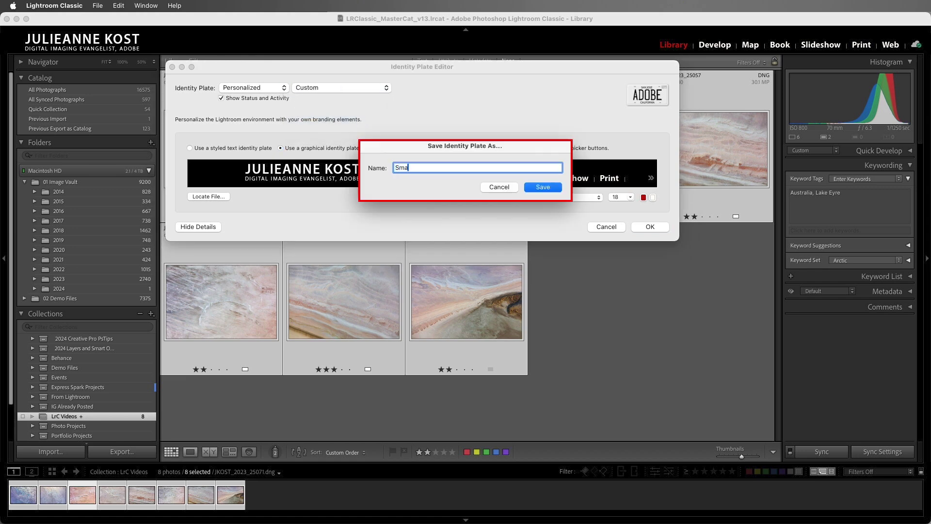
{"action": "type", "text": "ll Graphic IP"}
{"action": "left_click", "coordinate": [537, 190]}
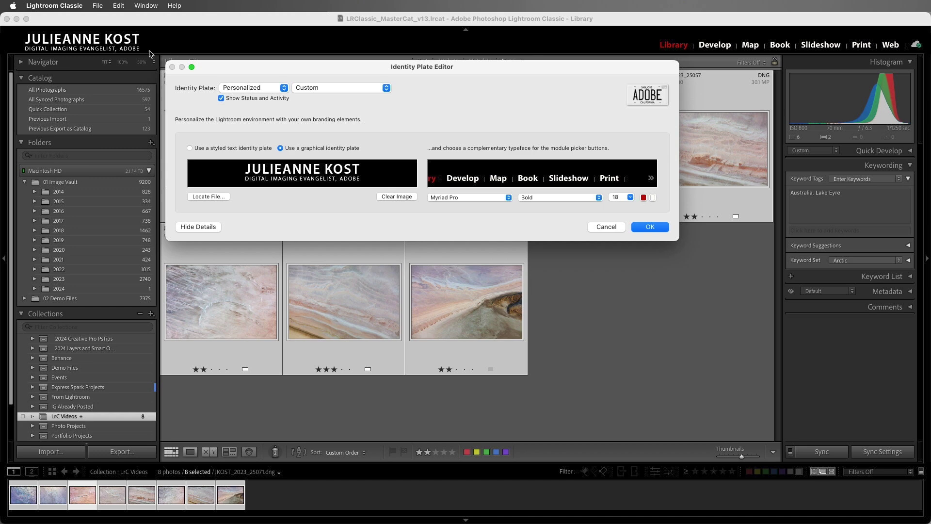
- Replace the plate image with the JKOST_Black.psd logo
{"action": "left_click", "coordinate": [215, 199]}
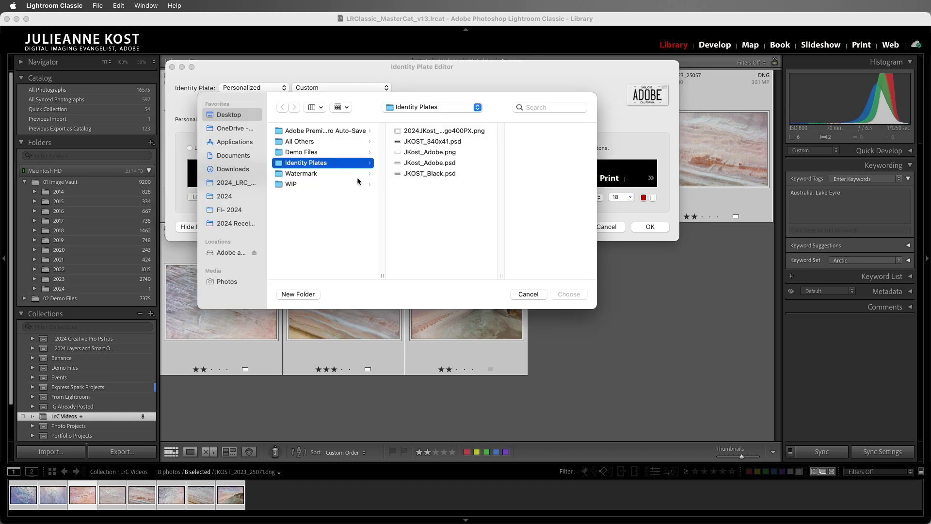
{"action": "left_click", "coordinate": [413, 174]}
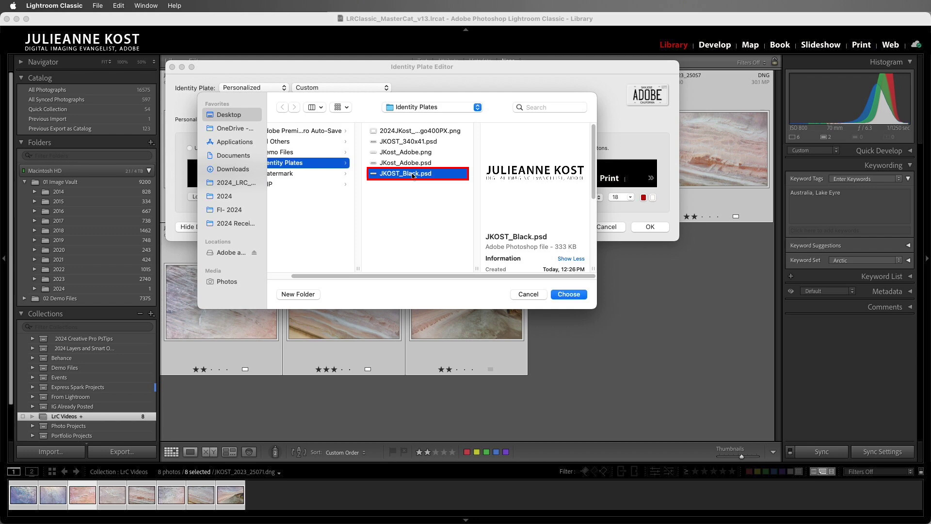
{"action": "left_click", "coordinate": [561, 295]}
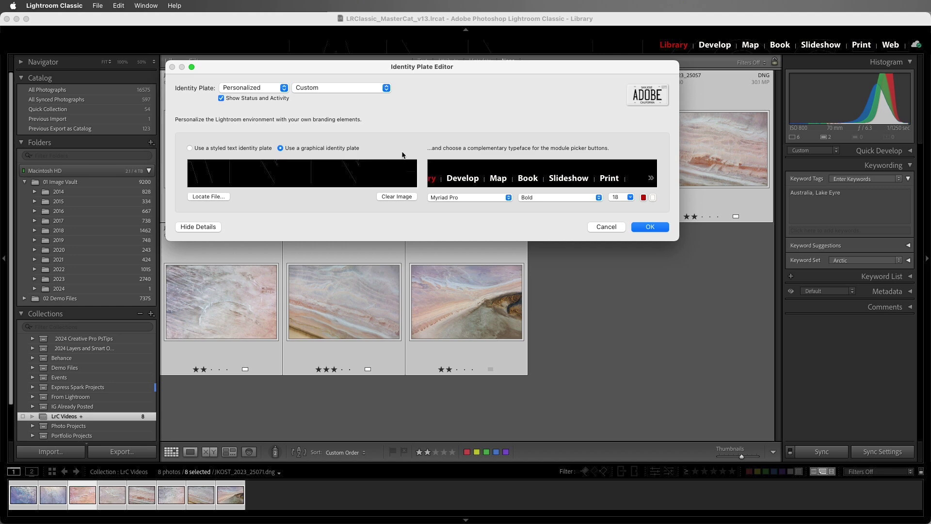
- Save the black logo plate as a new preset named 'JK Black High Res'
{"action": "left_click", "coordinate": [357, 88]}
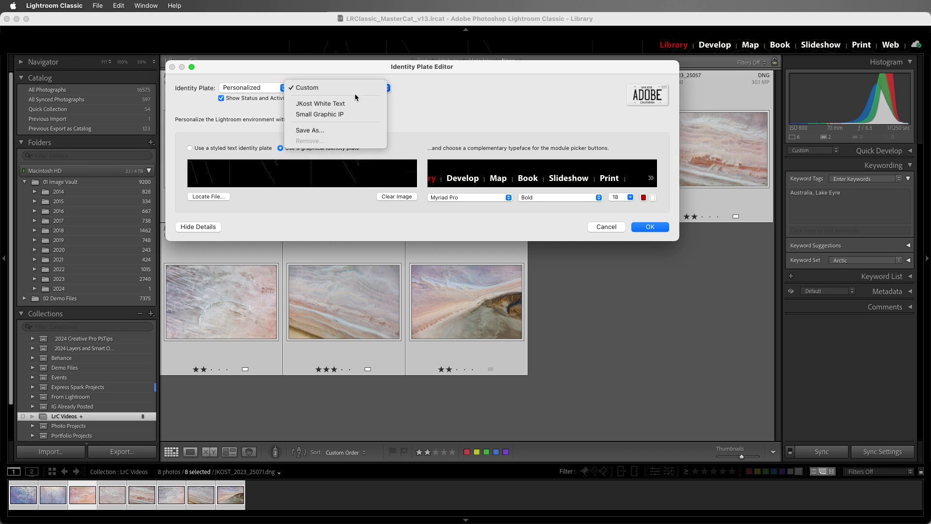
{"action": "left_click", "coordinate": [359, 130]}
{"action": "type", "text": "JK"}
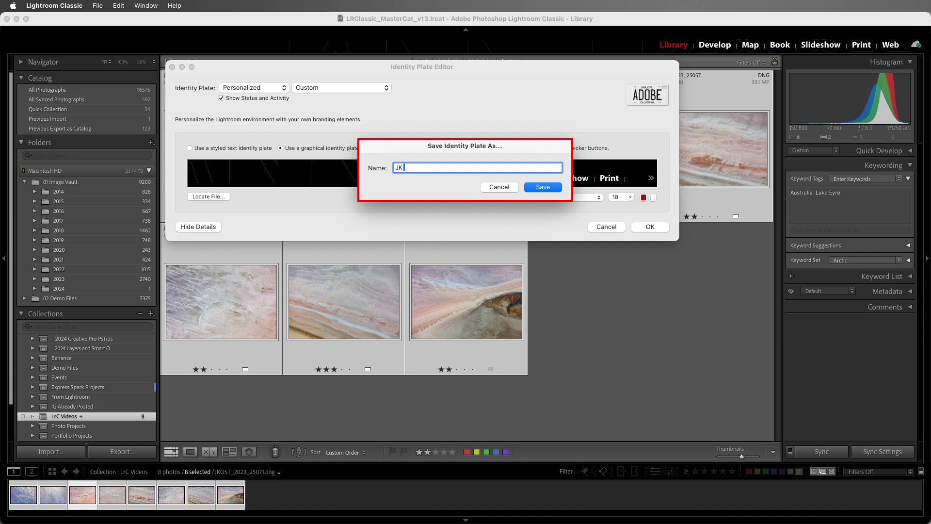
{"action": "type", "text": " Black HIgh Res"}
{"action": "left_click", "coordinate": [538, 188]}
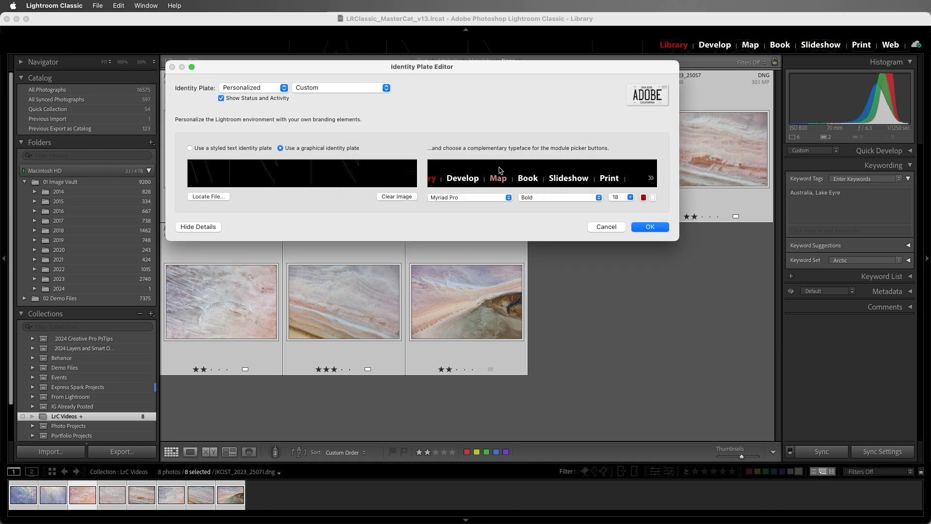
- Reapply the 'JKost White Text' preset and close the editor with OK
{"action": "left_click", "coordinate": [386, 88]}
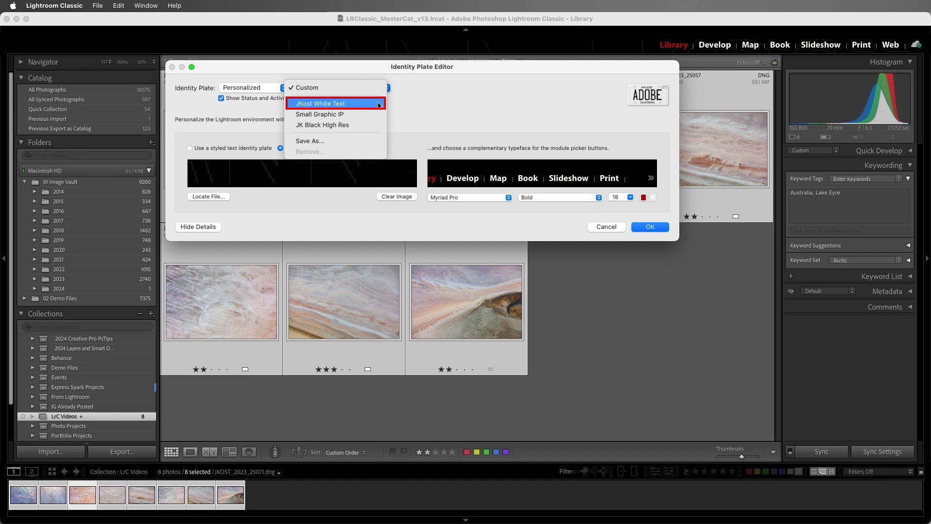
{"action": "left_click", "coordinate": [378, 103]}
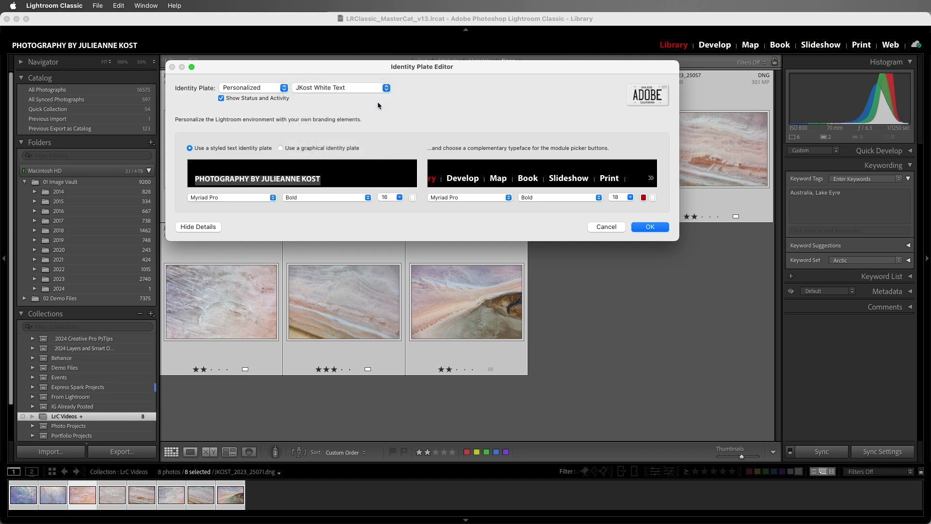
{"action": "left_click", "coordinate": [652, 227]}
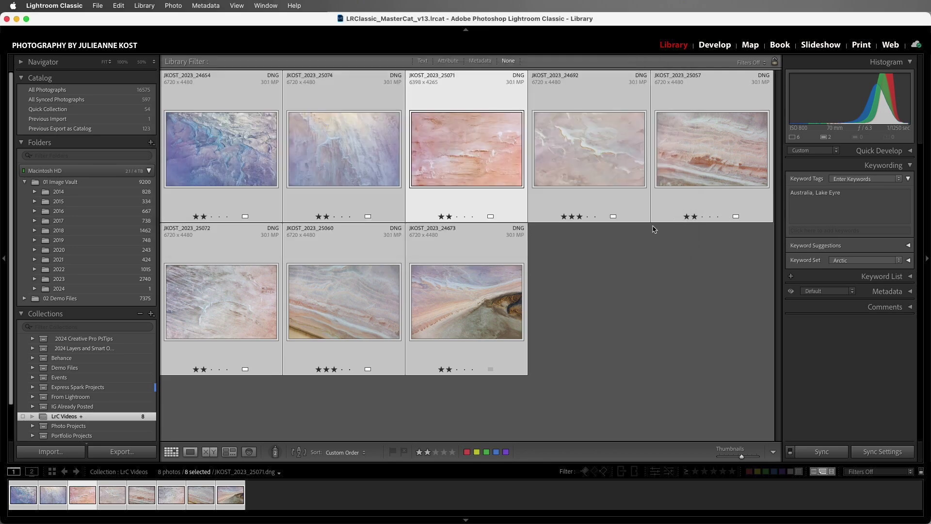
- In Slideshow, turn on the Identity Plate overlay using the JK Black High Res logo
{"action": "left_click", "coordinate": [828, 47]}
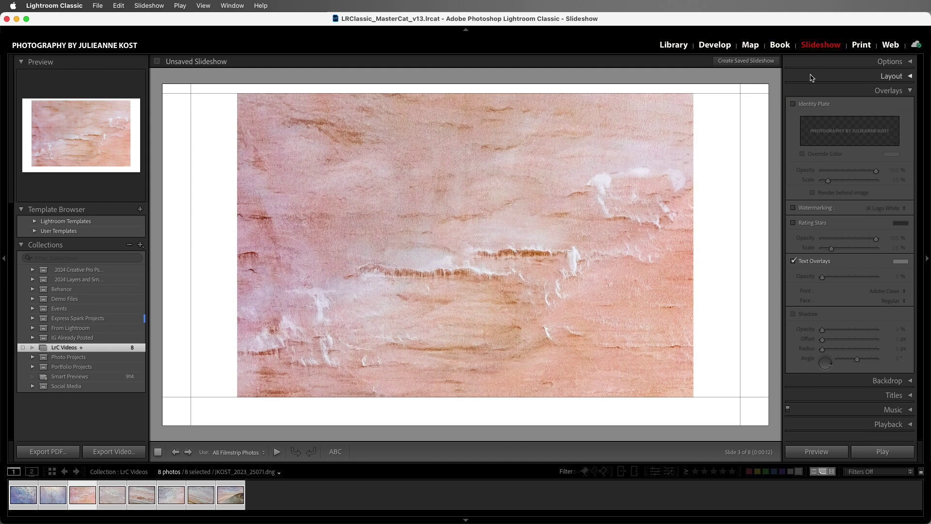
{"action": "left_click", "coordinate": [794, 104]}
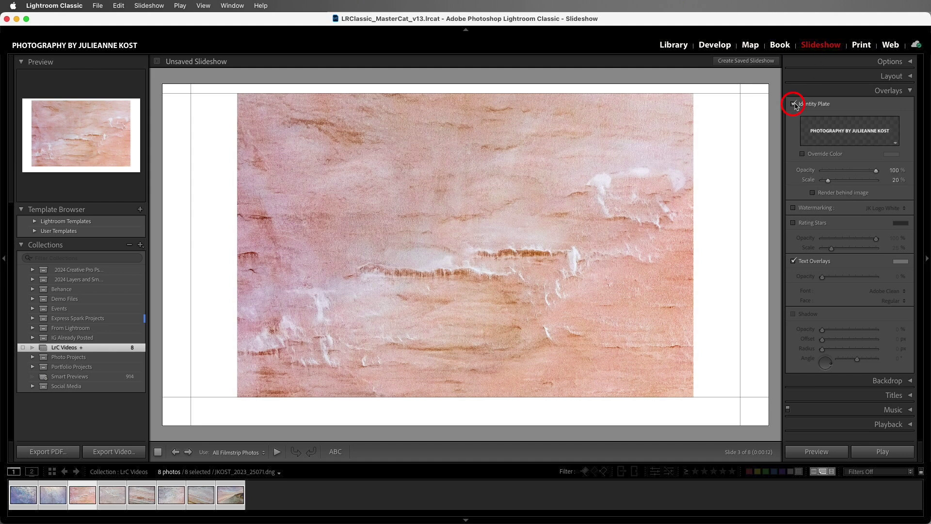
{"action": "left_click", "coordinate": [886, 145]}
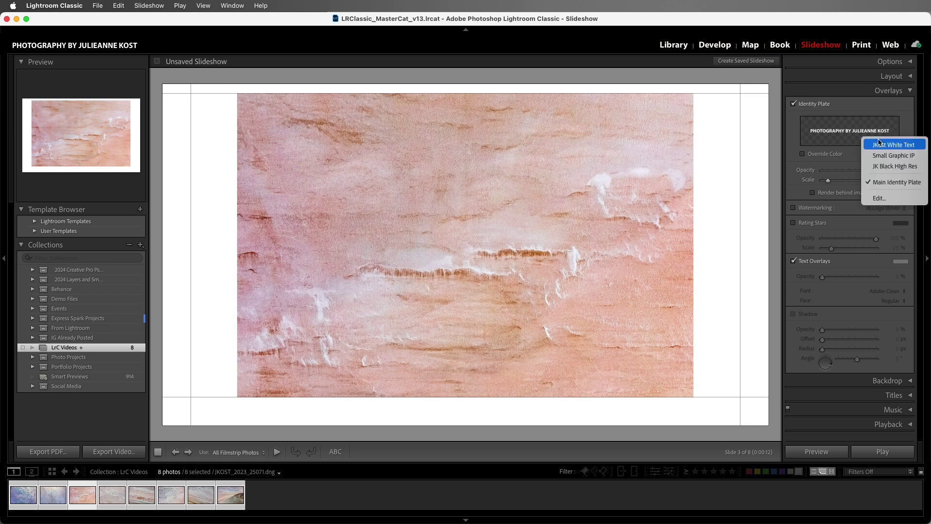
{"action": "left_click", "coordinate": [879, 165]}
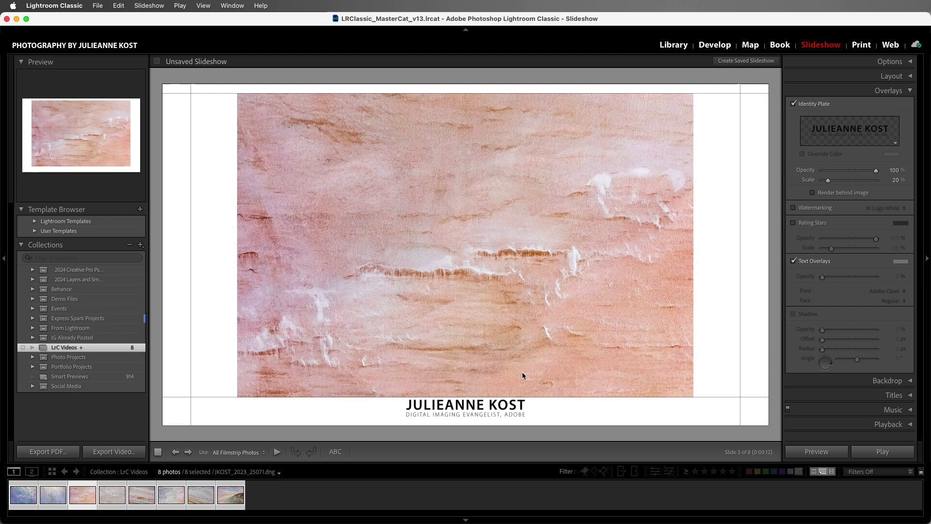
- Move the logo plate to bottom centre below the photo, keeping opacity at 100%
{"action": "left_click", "coordinate": [467, 404]}
{"action": "mouse_move", "coordinate": [467, 404]}
{"action": "left_mouse_down"}
{"action": "mouse_move", "coordinate": [384, 428]}
{"action": "mouse_move", "coordinate": [277, 416]}
{"action": "mouse_move", "coordinate": [291, 391]}
{"action": "mouse_move", "coordinate": [336, 373]}
{"action": "mouse_move", "coordinate": [426, 367]}
{"action": "mouse_move", "coordinate": [465, 384]}
{"action": "mouse_move", "coordinate": [465, 409]}
{"action": "left_mouse_up"}
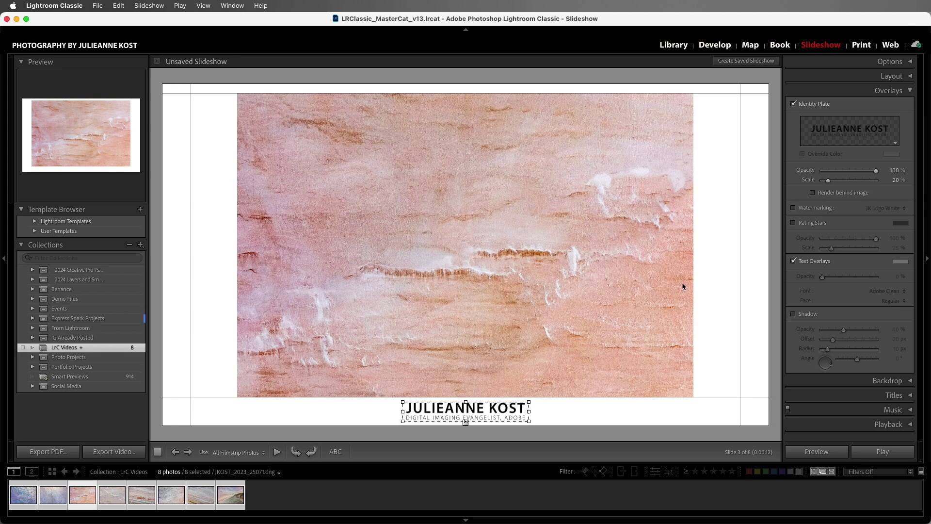
{"action": "left_click_drag", "start_coordinate": [876, 171], "coordinate": [830, 182]}
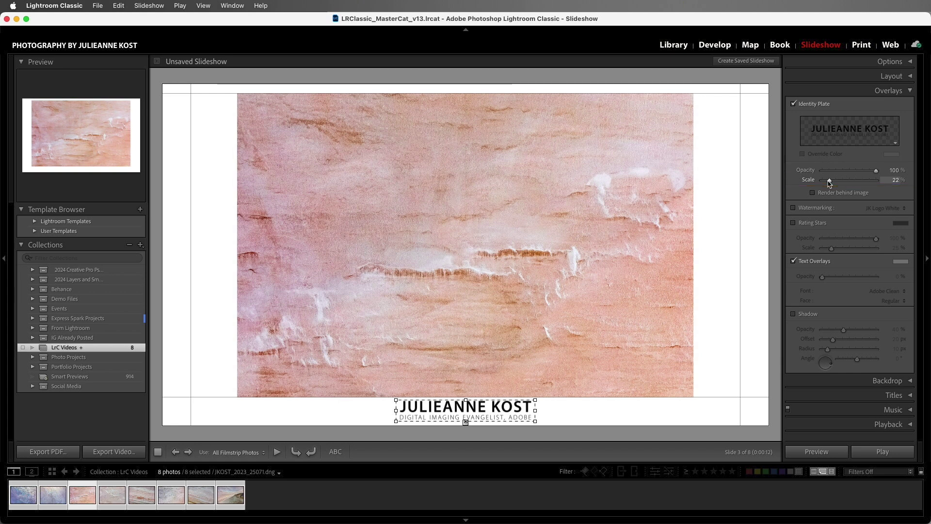
- Edit the slide's identity plate into styled text reading 'LAKEY EYRE, AUSTRALIA'
{"action": "left_click", "coordinate": [895, 144]}
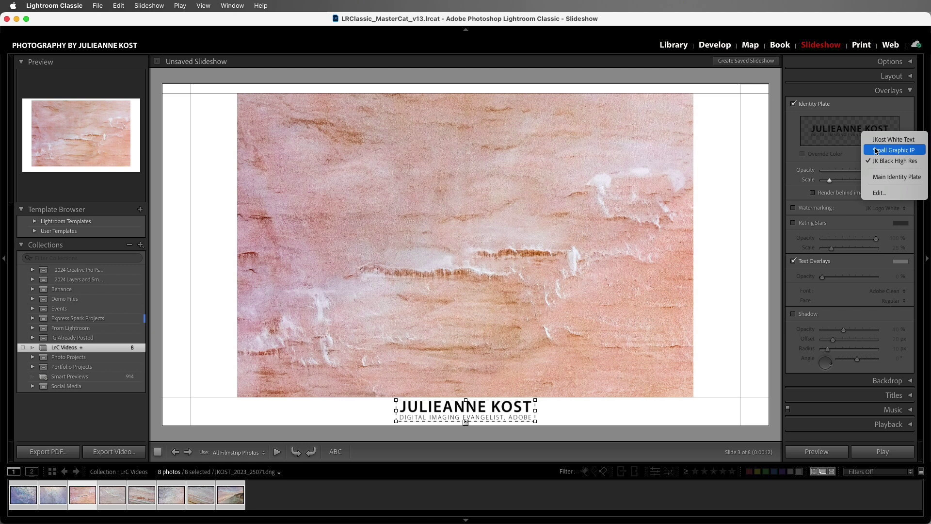
{"action": "left_click", "coordinate": [893, 192]}
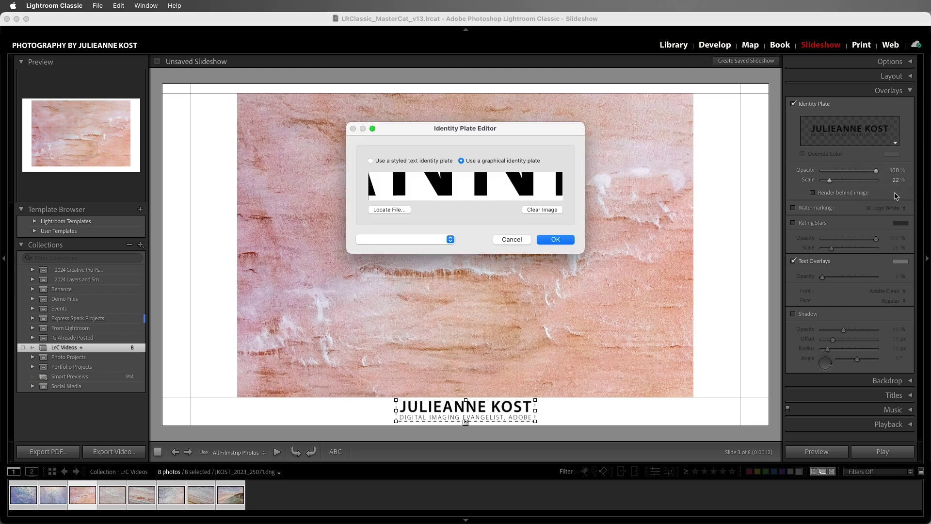
{"action": "left_click", "coordinate": [432, 162]}
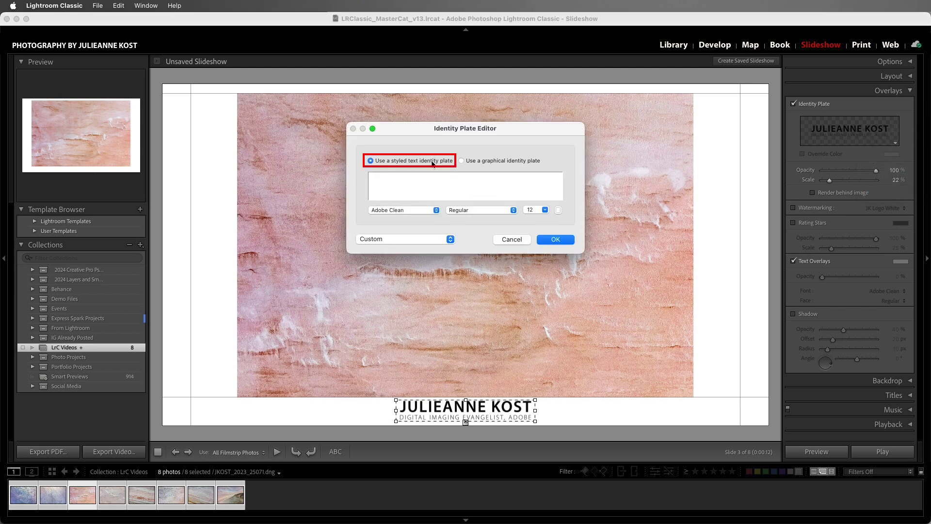
{"action": "left_click", "coordinate": [421, 189]}
{"action": "key", "text": "Return"}
{"action": "type", "text": "LA"}
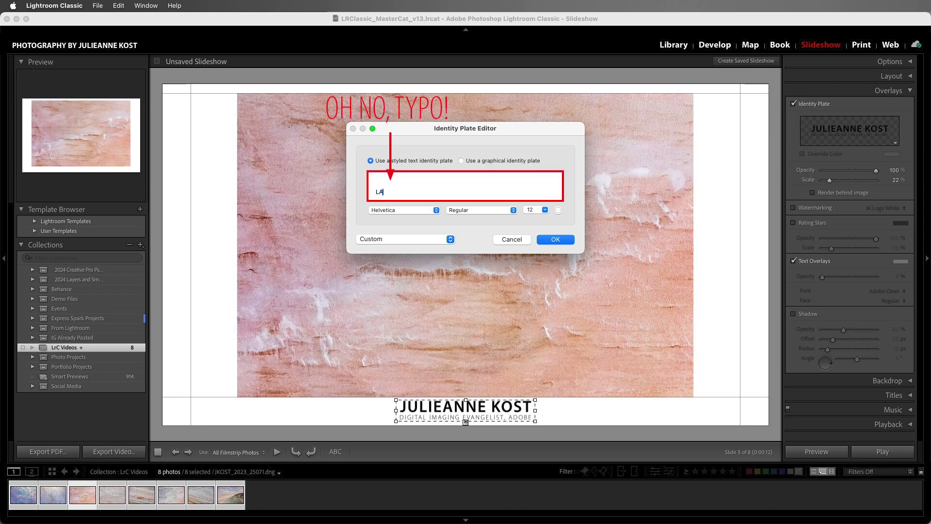
{"action": "type", "text": "KEY EYRE, AUSTRALIA"}
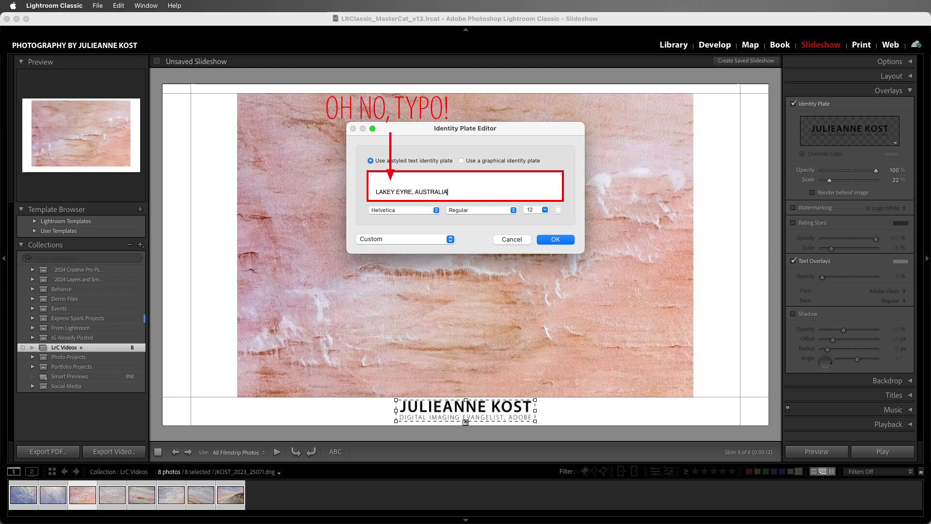
- Set the whole caption to size 18
{"action": "left_click_drag", "start_coordinate": [449, 192], "coordinate": [373, 196]}
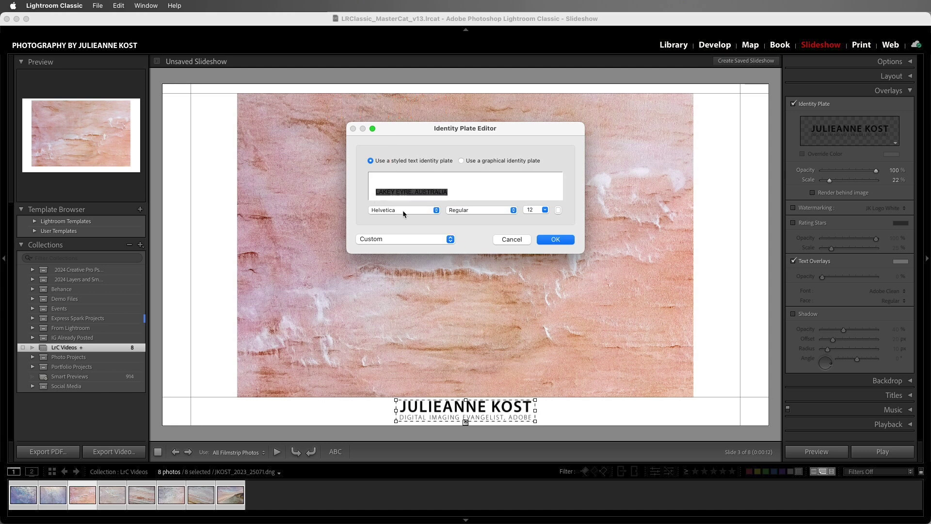
{"action": "left_click", "coordinate": [545, 210]}
{"action": "left_click", "coordinate": [534, 241]}
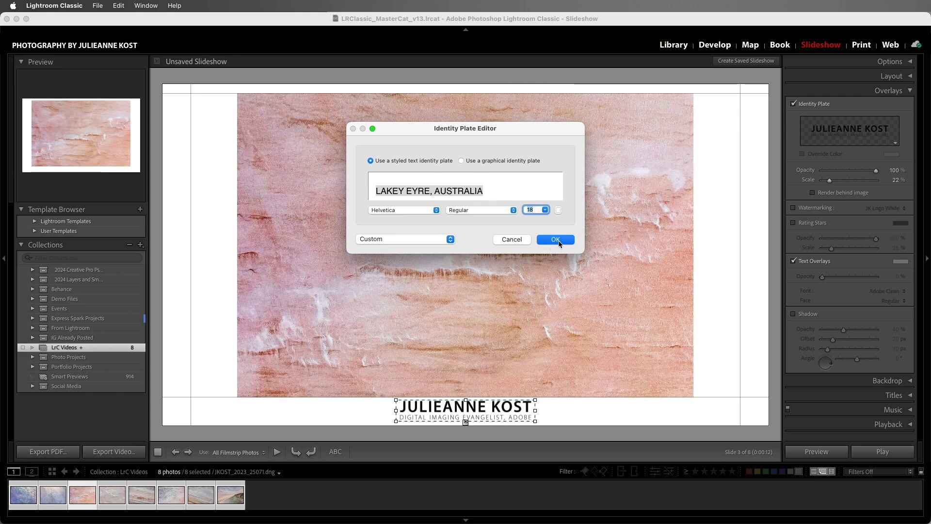
- Apply the LAKEY EYRE, AUSTRALIA text plate and give it a 20% grey override colour
{"action": "left_click", "coordinate": [555, 240]}
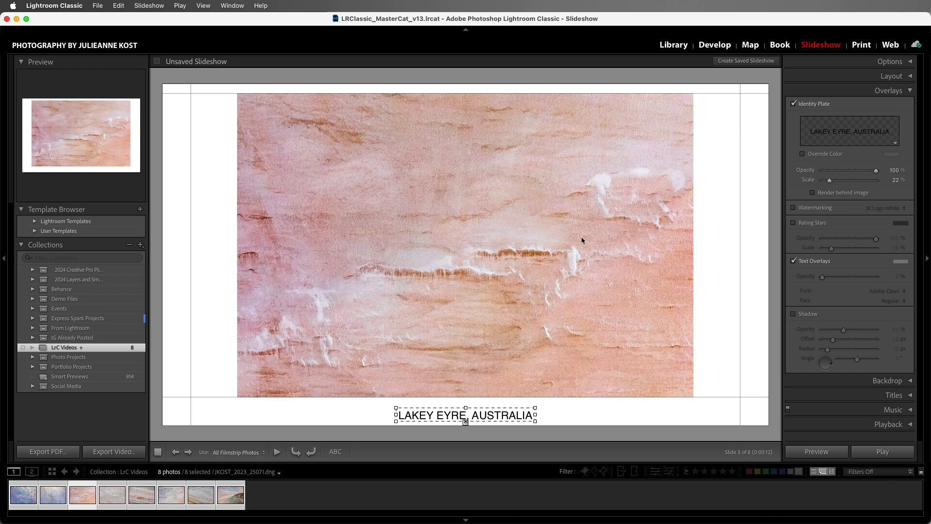
{"action": "left_click", "coordinate": [803, 154]}
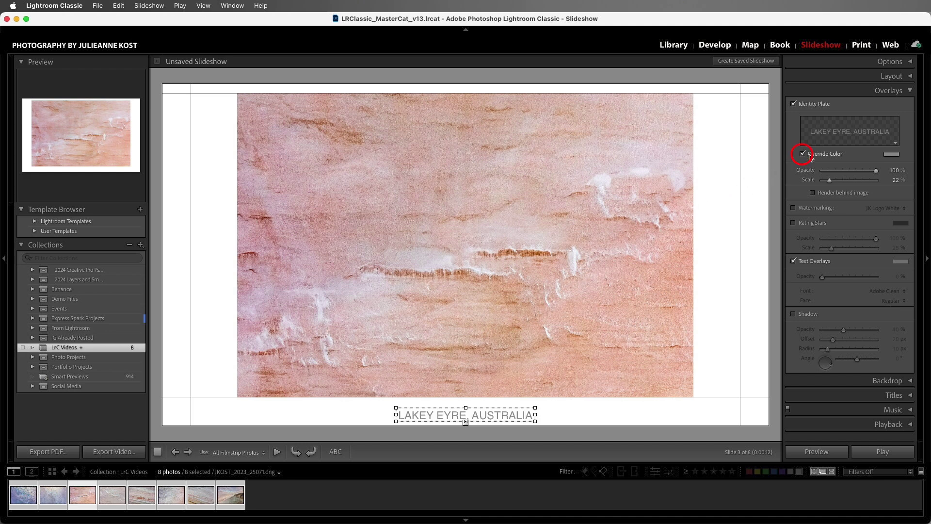
{"action": "left_click", "coordinate": [891, 154]}
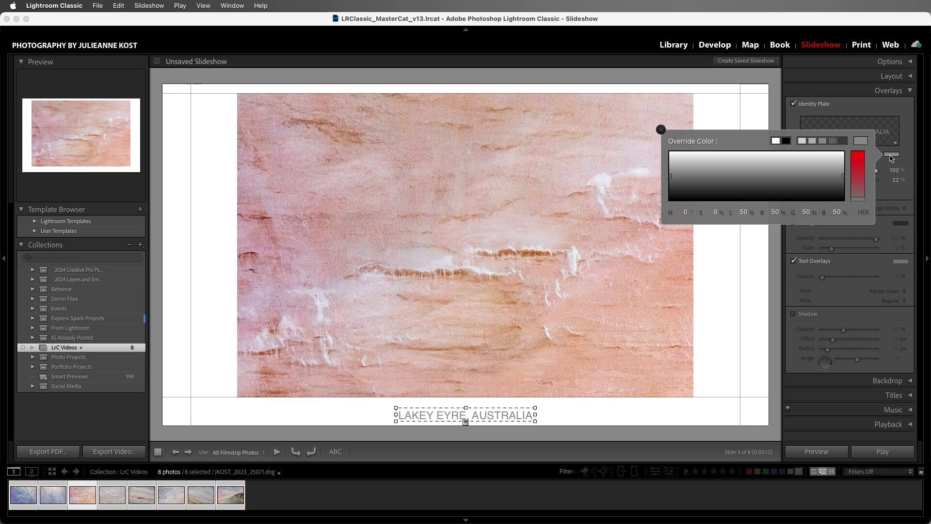
{"action": "left_click", "coordinate": [843, 140]}
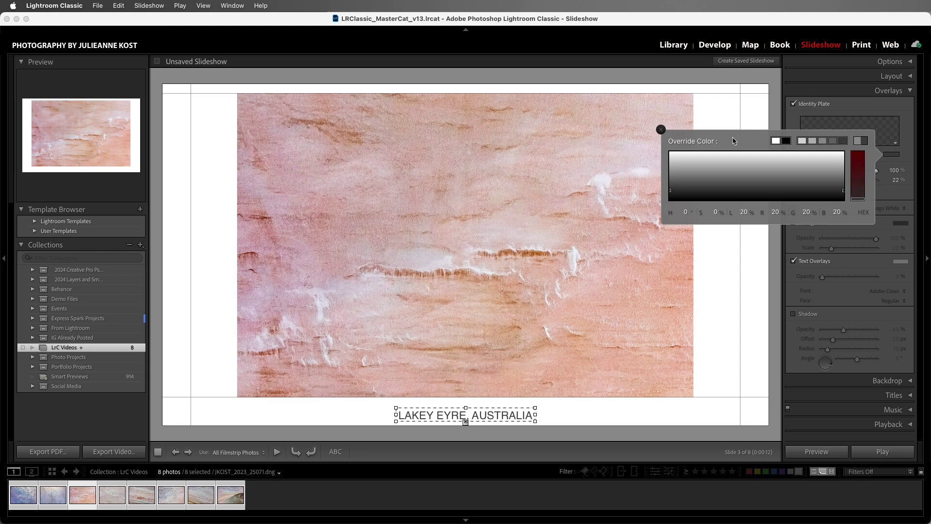
{"action": "left_click", "coordinate": [661, 130]}
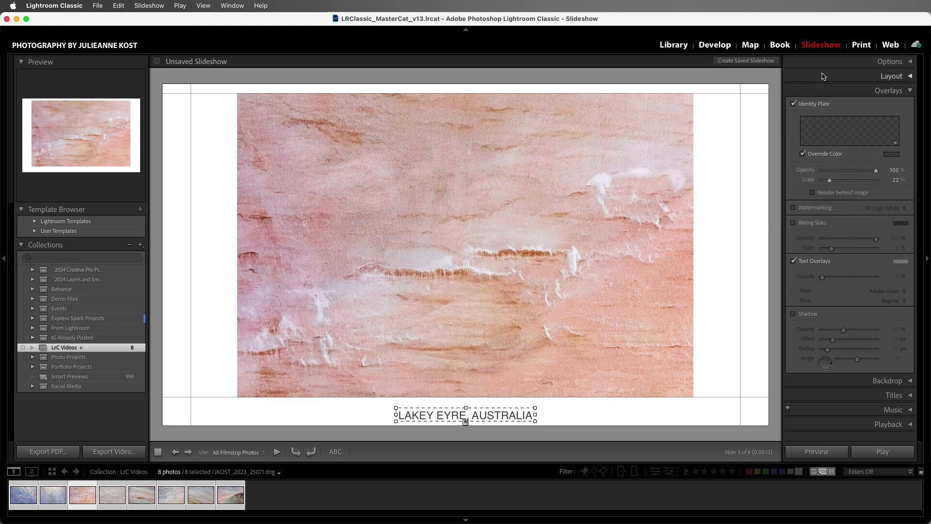
- In Print, enable the JK Black High Res identity plate at 100% opacity
{"action": "left_click", "coordinate": [862, 46]}
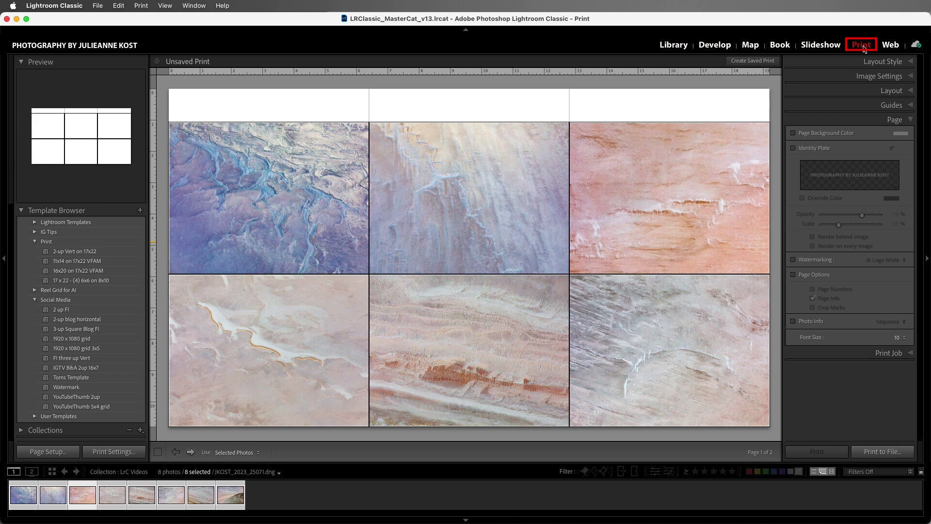
{"action": "left_click", "coordinate": [794, 148]}
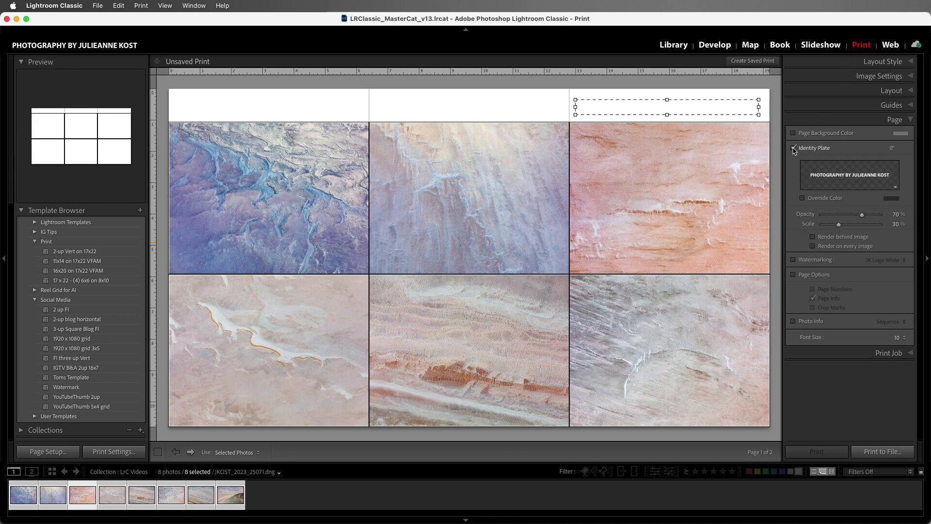
{"action": "left_click", "coordinate": [855, 179]}
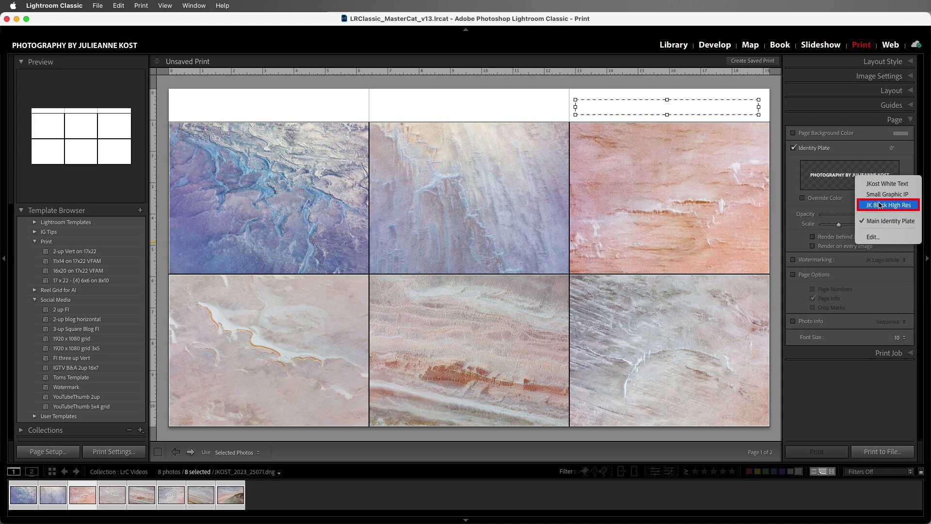
{"action": "left_click", "coordinate": [865, 205]}
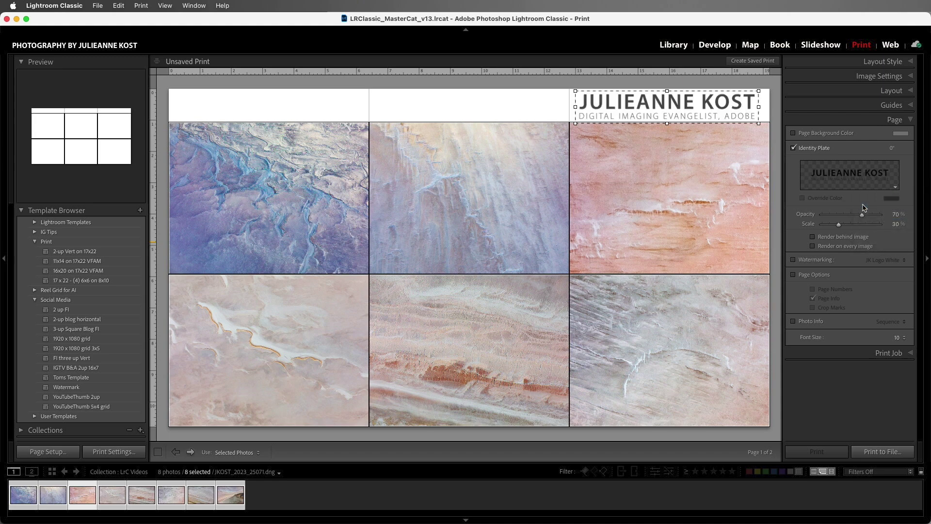
{"action": "left_click_drag", "start_coordinate": [863, 214], "coordinate": [838, 226]}
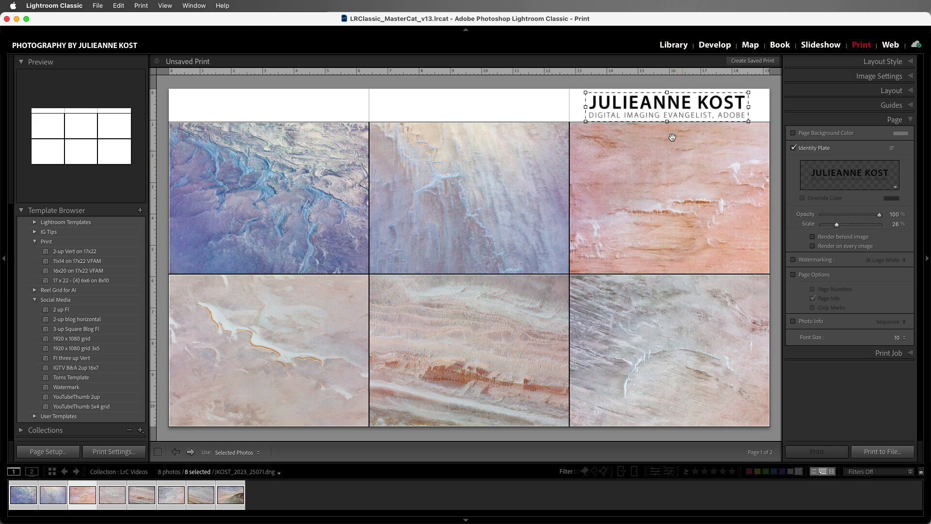
- Move the plate above the top-centre photo, leaving watermarking off
{"action": "left_click_drag", "start_coordinate": [679, 109], "coordinate": [480, 110]}
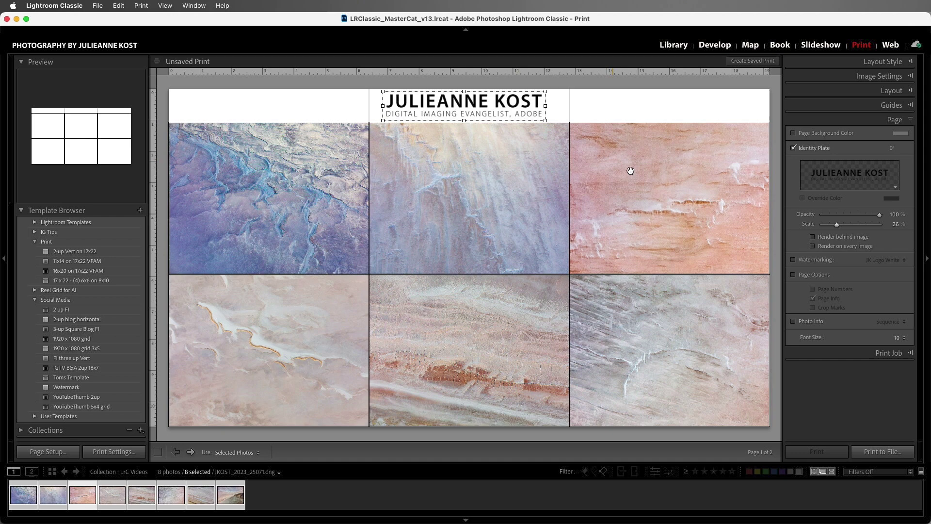
{"action": "left_click", "coordinate": [793, 260]}
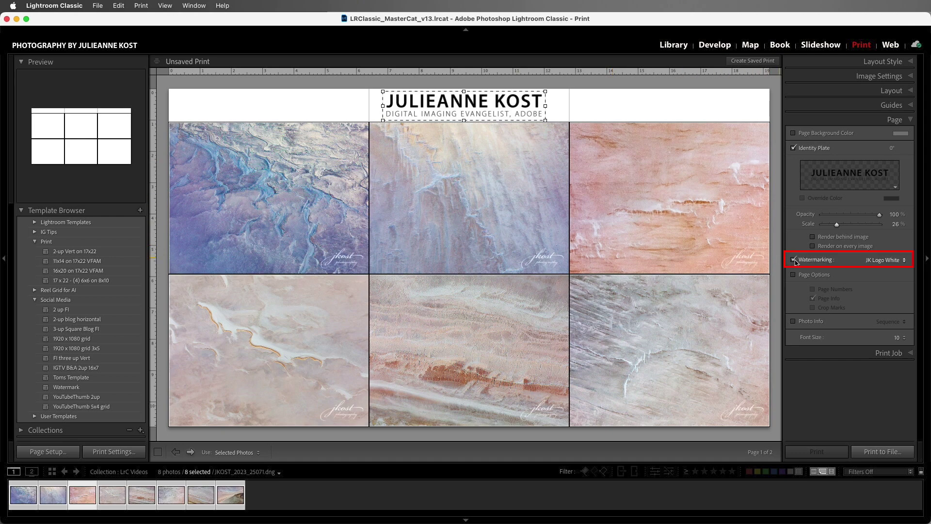
{"action": "left_click", "coordinate": [794, 261]}
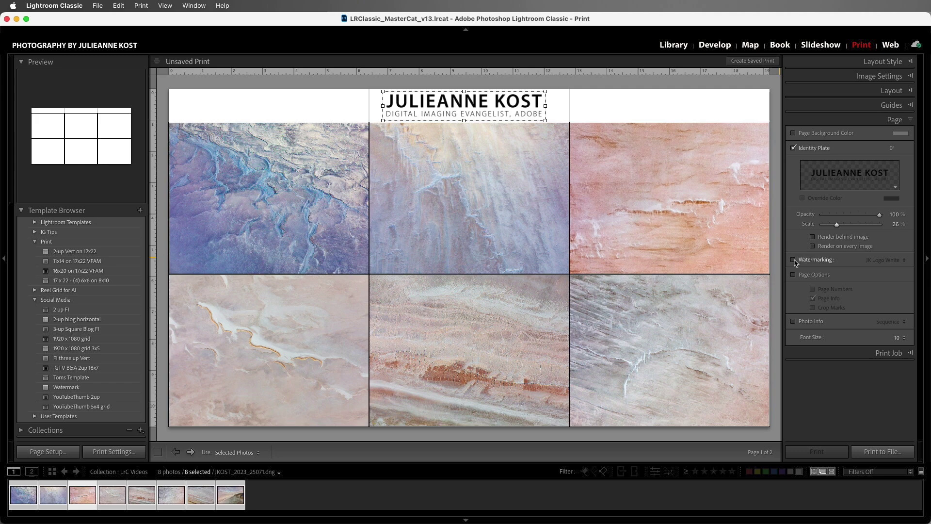
- Edit the identity plate into styled text PROOF in Impact at 64 pt
{"action": "left_click", "coordinate": [852, 182]}
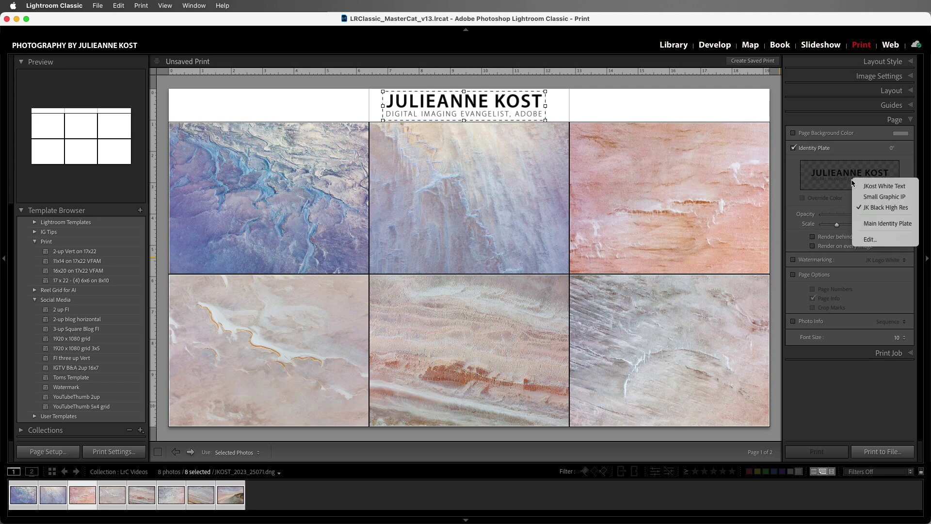
{"action": "left_click", "coordinate": [860, 239]}
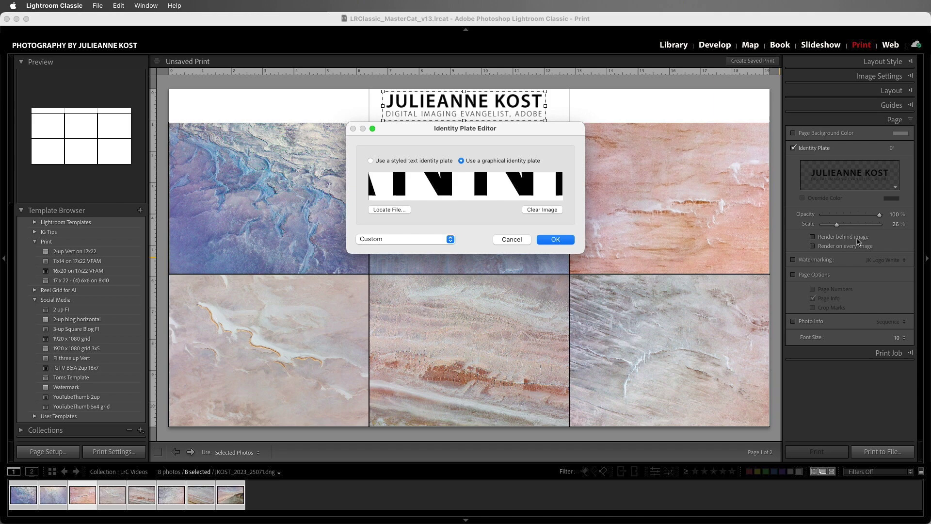
{"action": "left_click", "coordinate": [430, 161]}
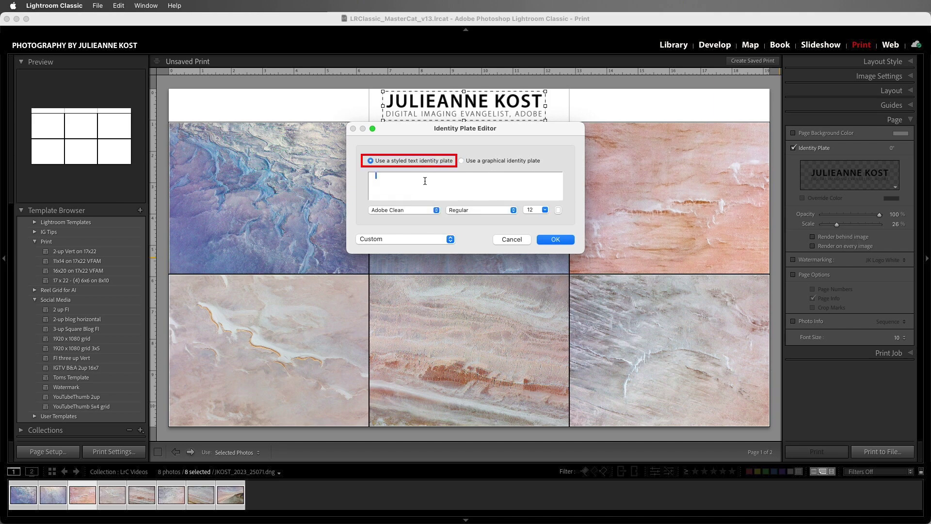
{"action": "key", "text": "Return"}
{"action": "type", "text": "PROOF"}
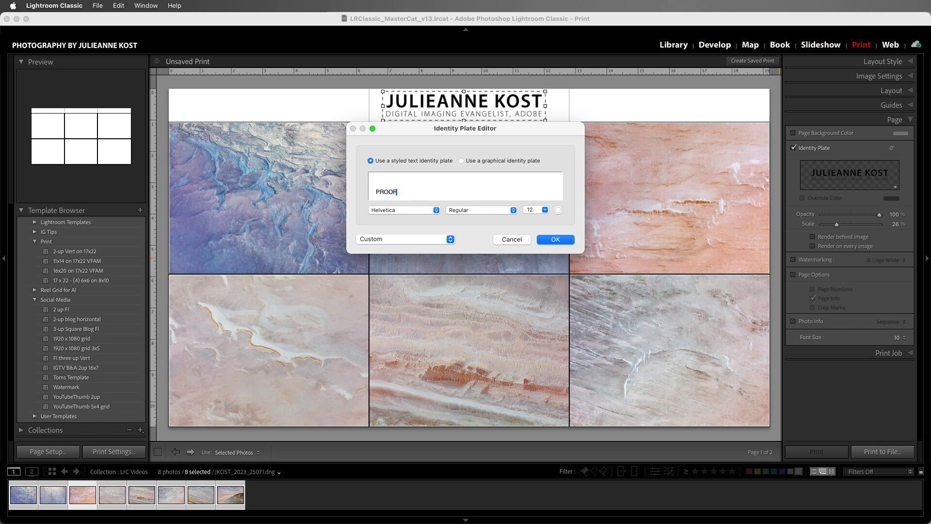
{"action": "double_click", "coordinate": [378, 192]}
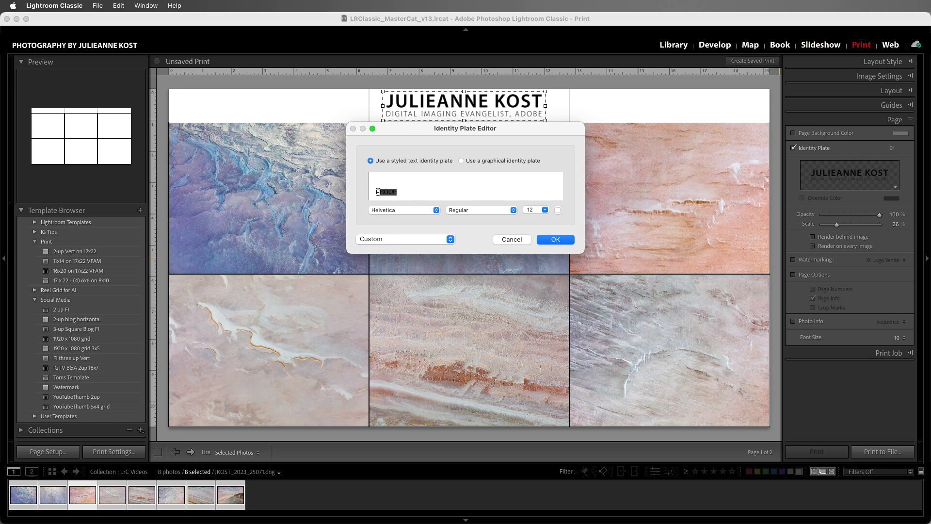
{"action": "left_click", "coordinate": [397, 212]}
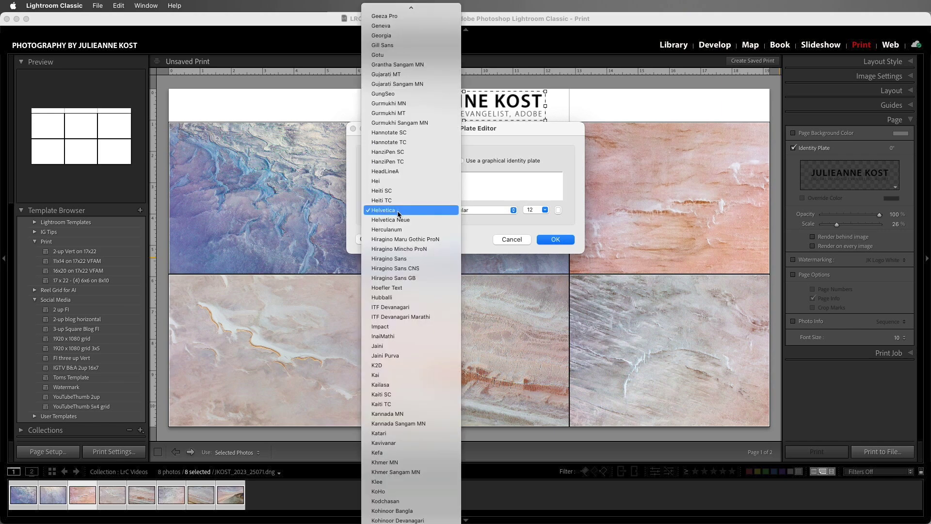
{"action": "left_click", "coordinate": [393, 326]}
{"action": "left_click", "coordinate": [545, 210]}
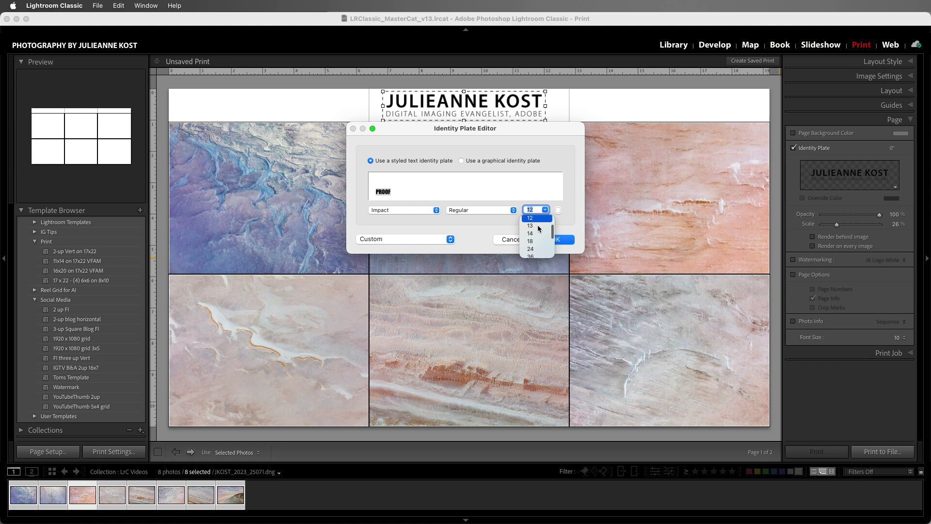
{"action": "left_click", "coordinate": [530, 251]}
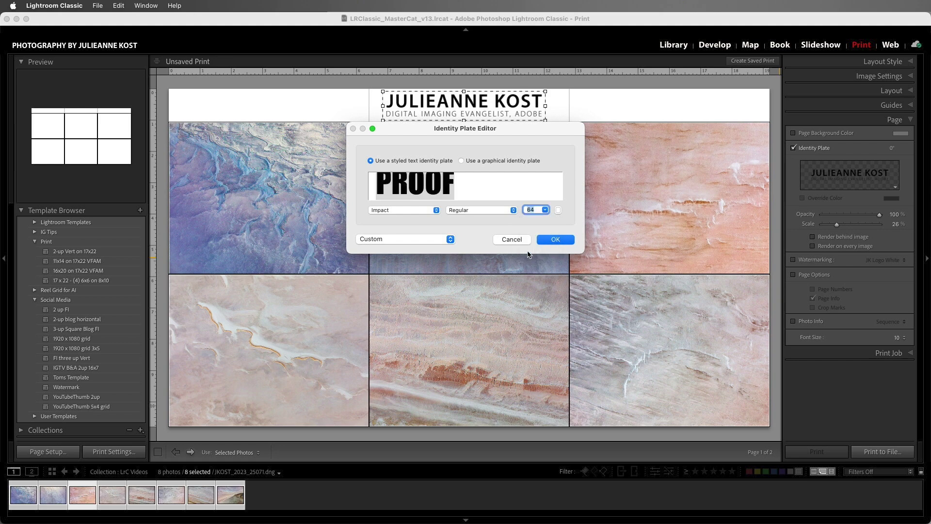
- Save this plate as a new identity plate preset named PROOF
{"action": "left_click", "coordinate": [437, 241]}
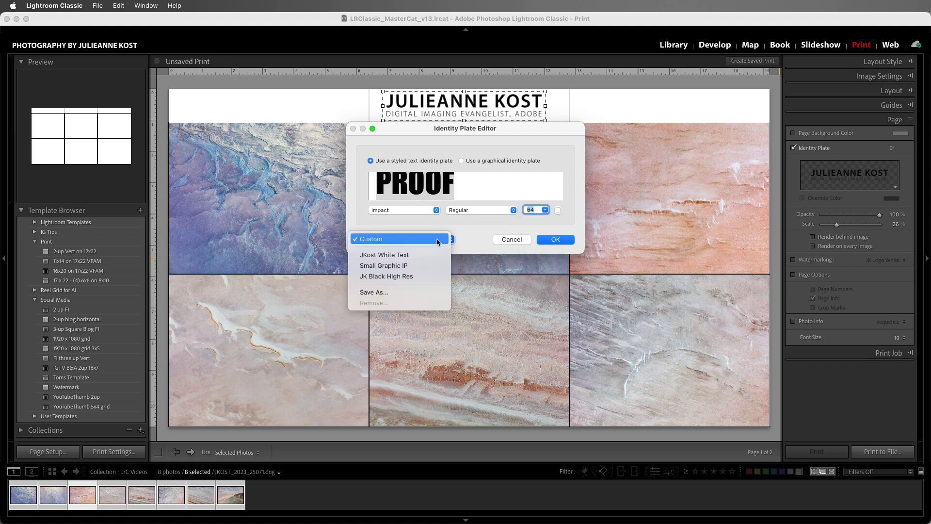
{"action": "left_click", "coordinate": [420, 292]}
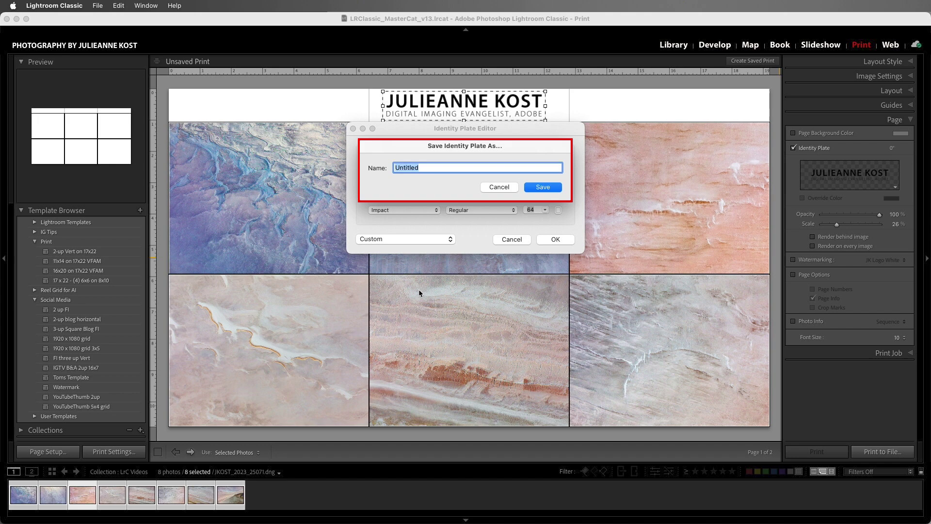
{"action": "type", "text": "PROOF"}
{"action": "left_click", "coordinate": [552, 190]}
- Apply the PROOF plate and reset the layout's top margin to zero
{"action": "left_click", "coordinate": [556, 241]}
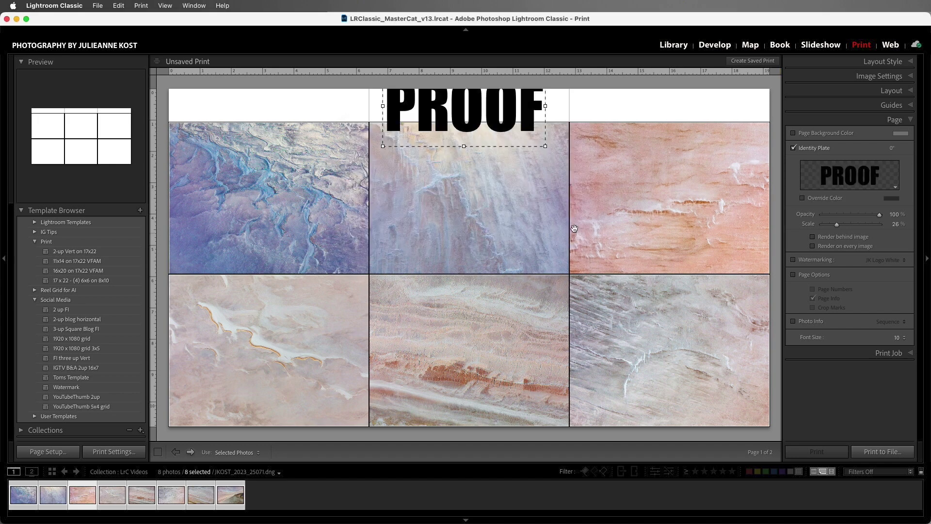
{"action": "left_click", "coordinate": [811, 92]}
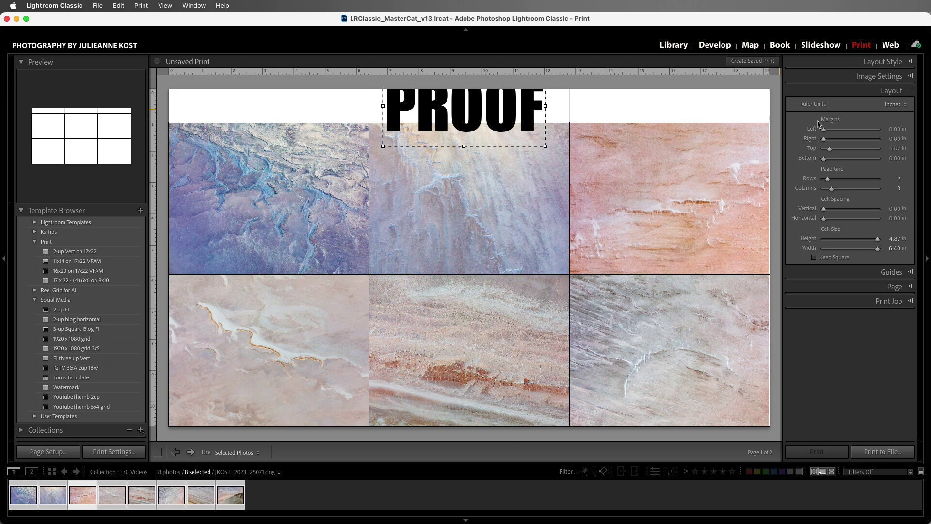
{"action": "double_click", "coordinate": [814, 149]}
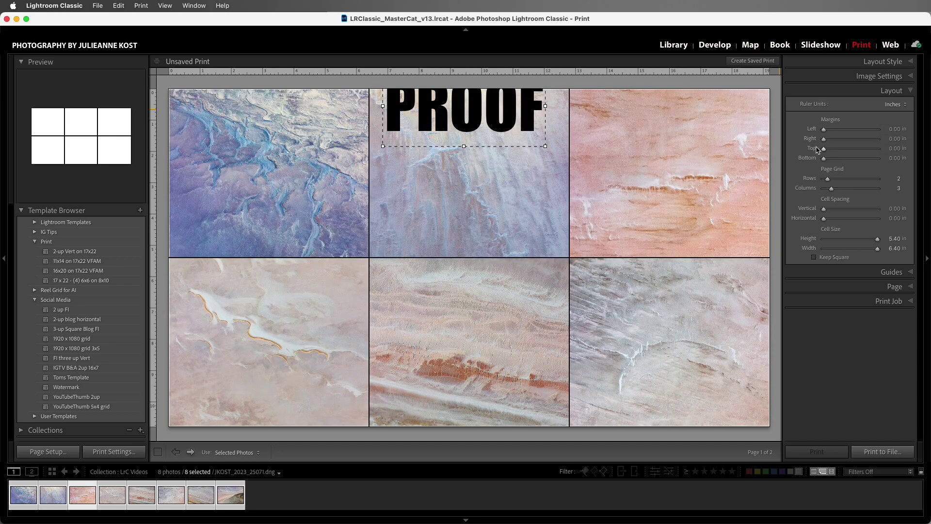
- Render the PROOF plate on every image at 66% scale and 19% opacity
{"action": "left_click", "coordinate": [848, 286]}
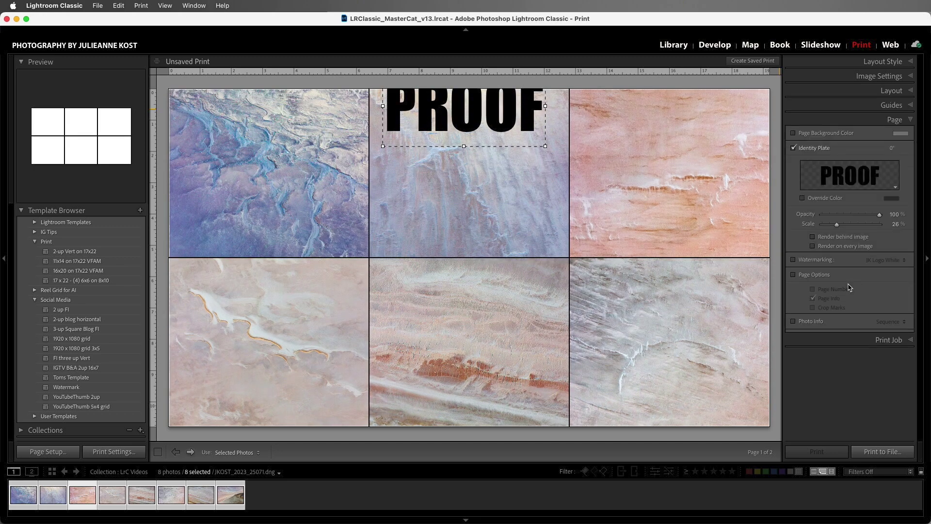
{"action": "left_click", "coordinate": [814, 247]}
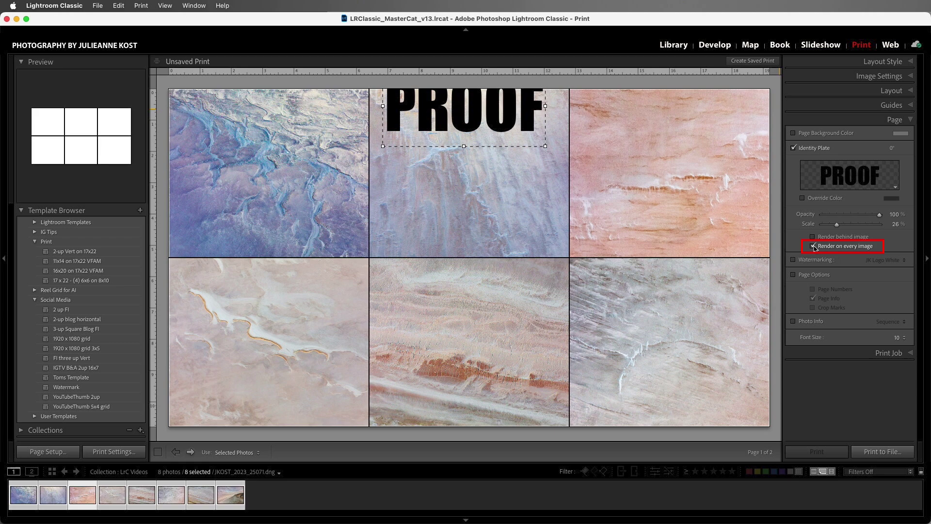
{"action": "mouse_move", "coordinate": [836, 225]}
{"action": "left_mouse_down"}
{"action": "mouse_move", "coordinate": [861, 226]}
{"action": "mouse_move", "coordinate": [858, 215]}
{"action": "mouse_move", "coordinate": [830, 219]}
{"action": "left_mouse_up"}
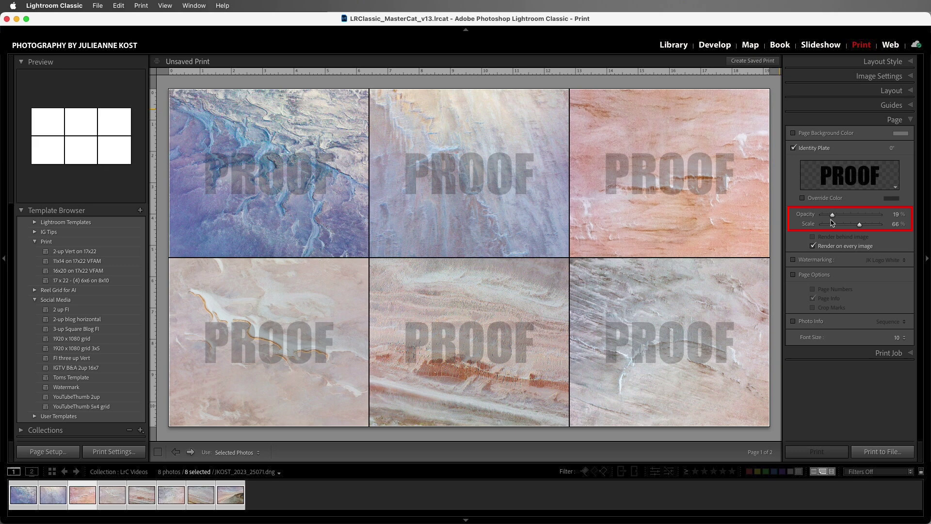
- In the Web module, show the jkost logo plate and clear the site title and collection description
{"action": "left_click", "coordinate": [890, 46]}
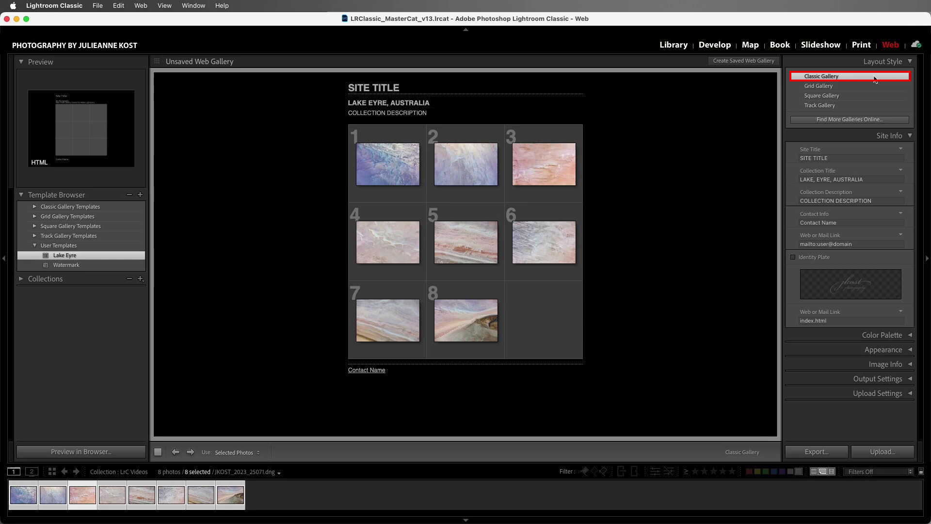
{"action": "left_click", "coordinate": [794, 257]}
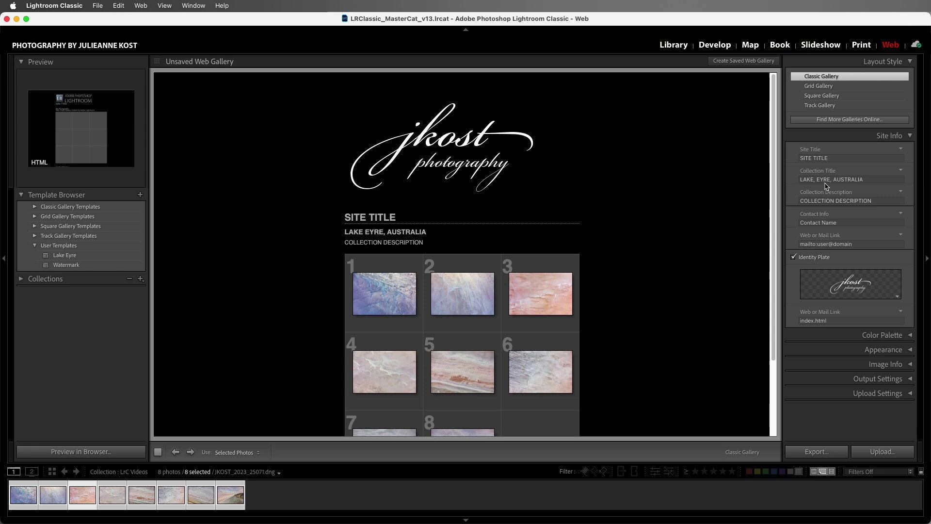
{"action": "left_click", "coordinate": [834, 161]}
{"action": "key", "text": "BackSpace"}
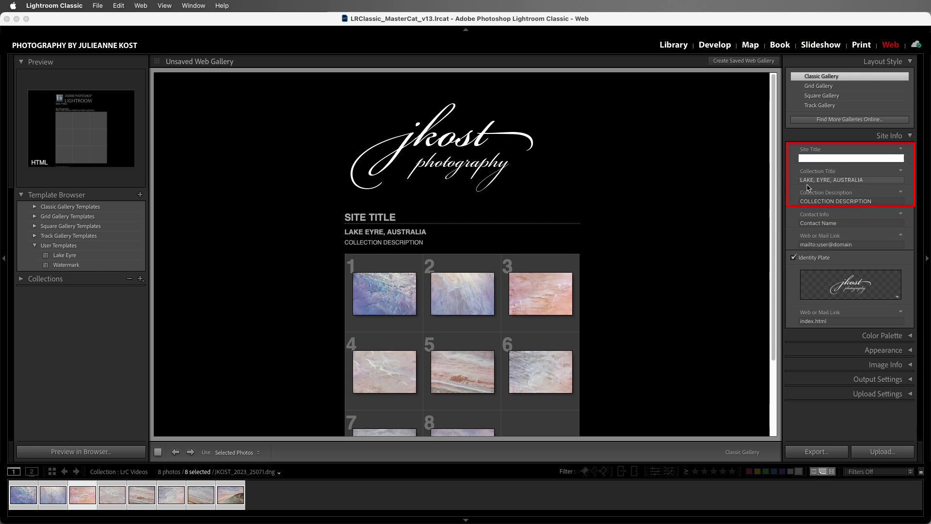
{"action": "left_click", "coordinate": [854, 201]}
{"action": "key", "text": "BackSpace"}
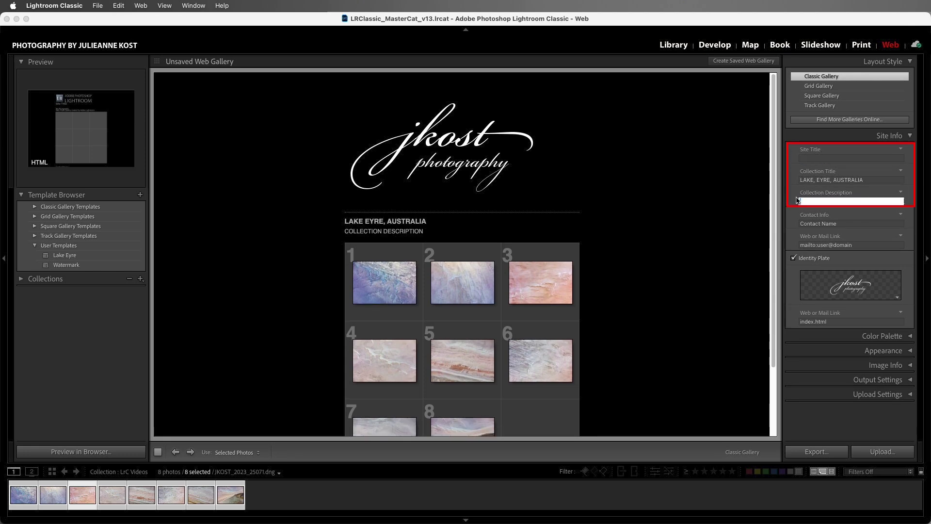
{"action": "key", "text": "Tab"}
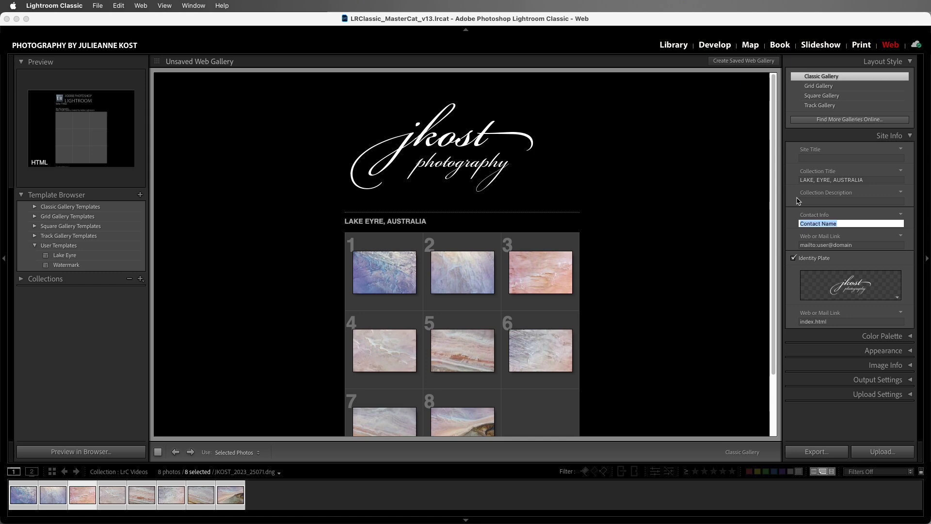